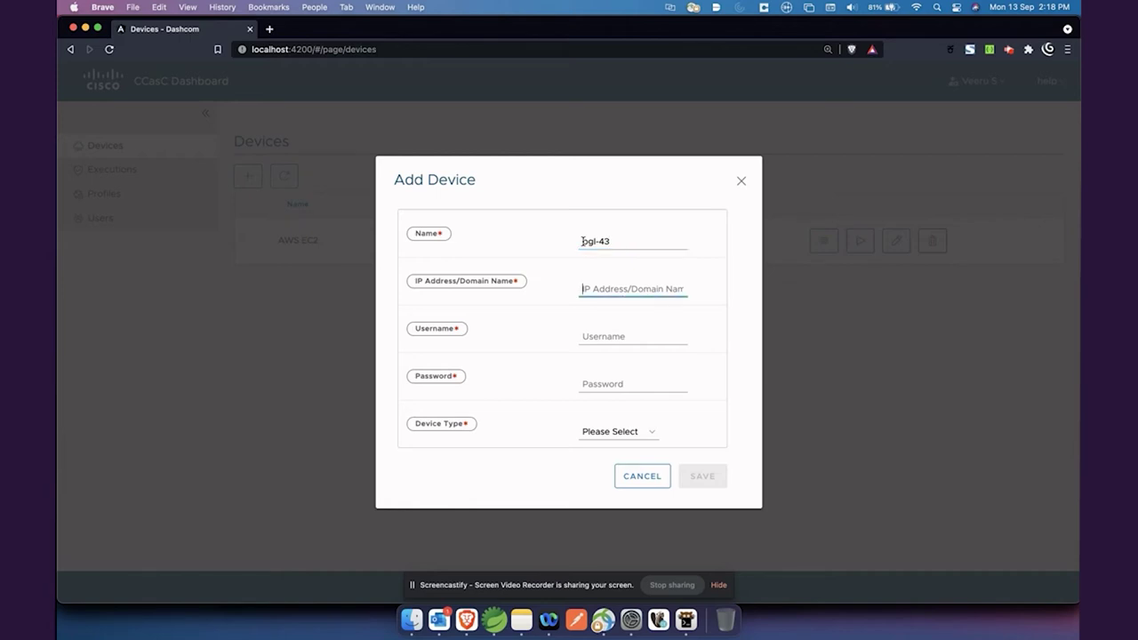
Save device bgl-43 at 10.126.80.43, user root with its password, as On-prem Linux.
{"action": "type", "text": "10.126.80.43"}
{"action": "key", "text": "Tab"}
{"action": "type", "text": "r"}
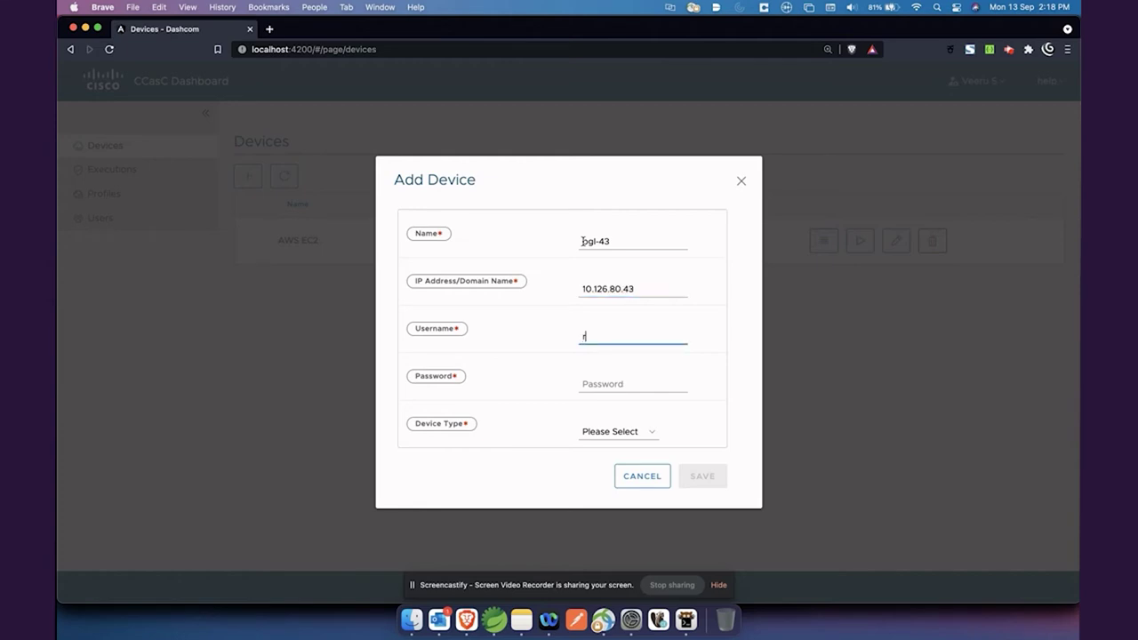
{"action": "key", "text": "Tab"}
{"action": "type", "text": "•"}
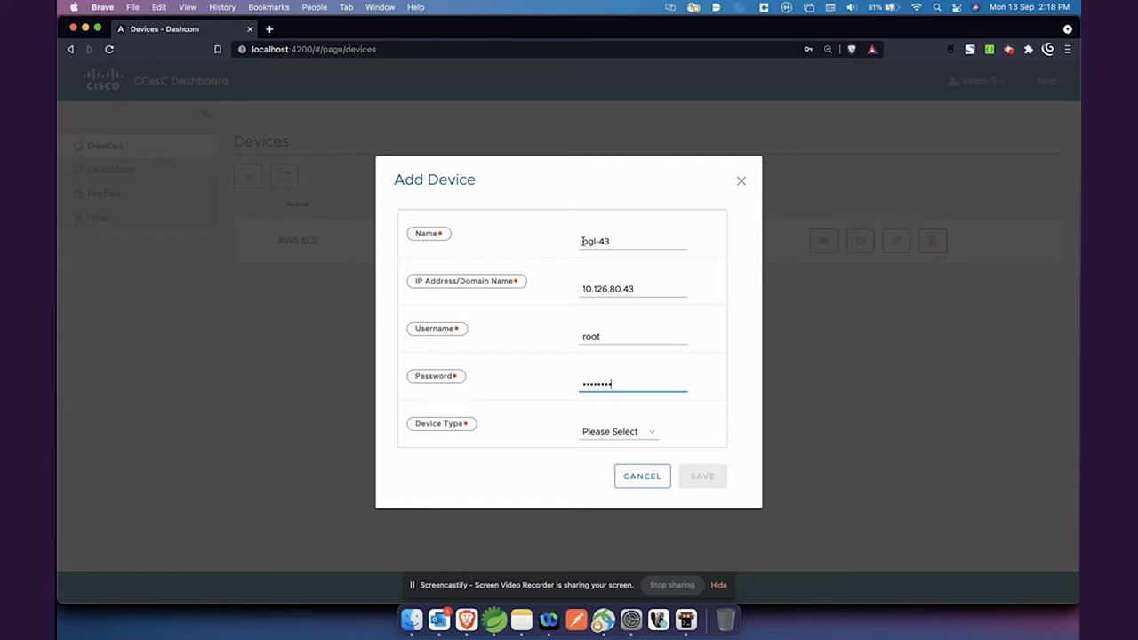
{"action": "key", "text": "Tab"}
{"action": "left_click", "coordinate": [624, 431]}
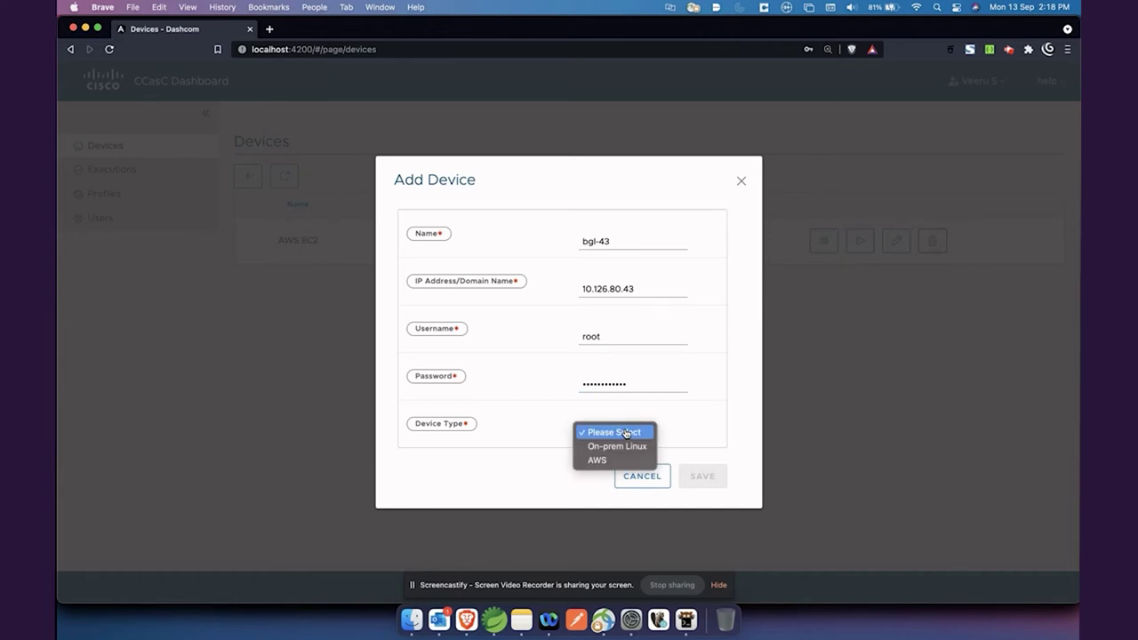
{"action": "left_click", "coordinate": [628, 445]}
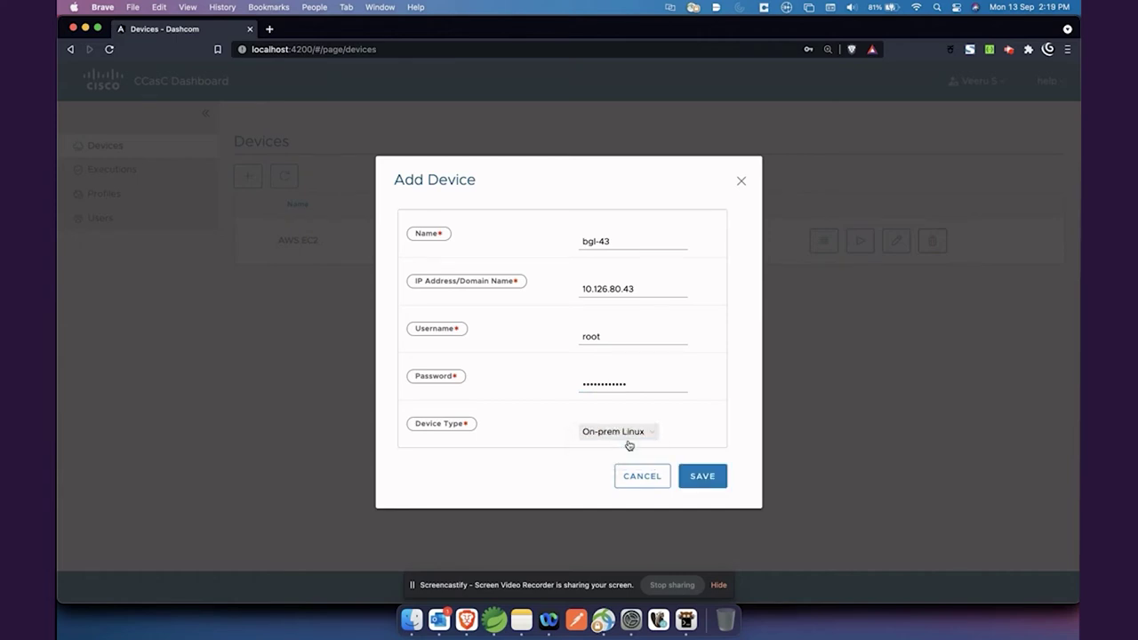
{"action": "left_click", "coordinate": [705, 483]}
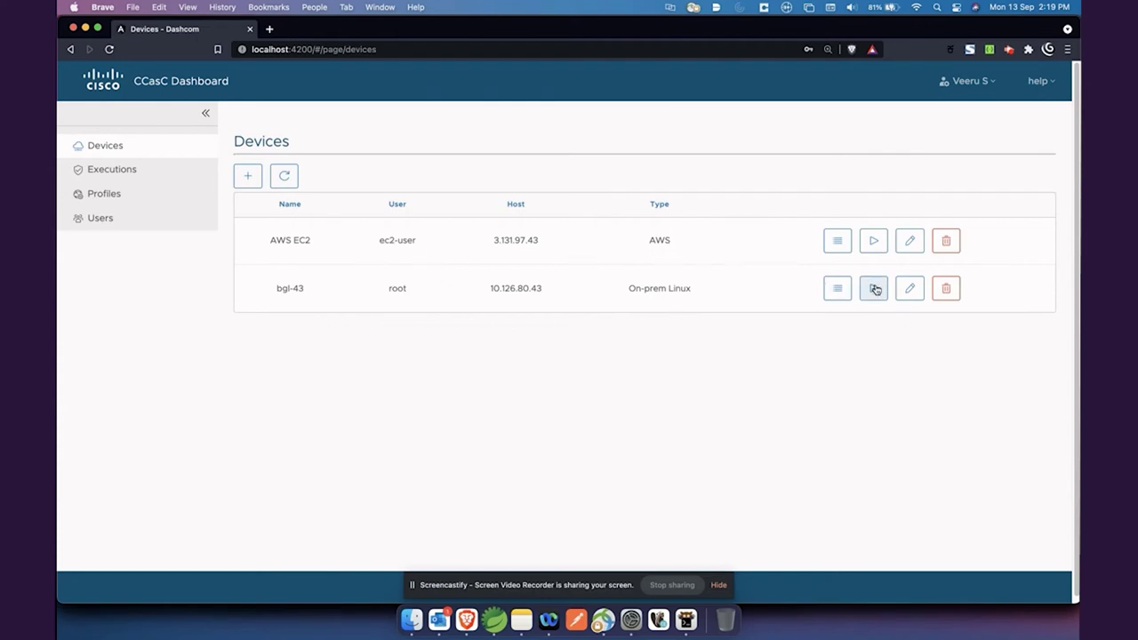
Leave bgl-43's edit form unchanged, then run a pci-dss-centos-benchmark compliance check on it.
{"action": "left_click", "coordinate": [908, 292]}
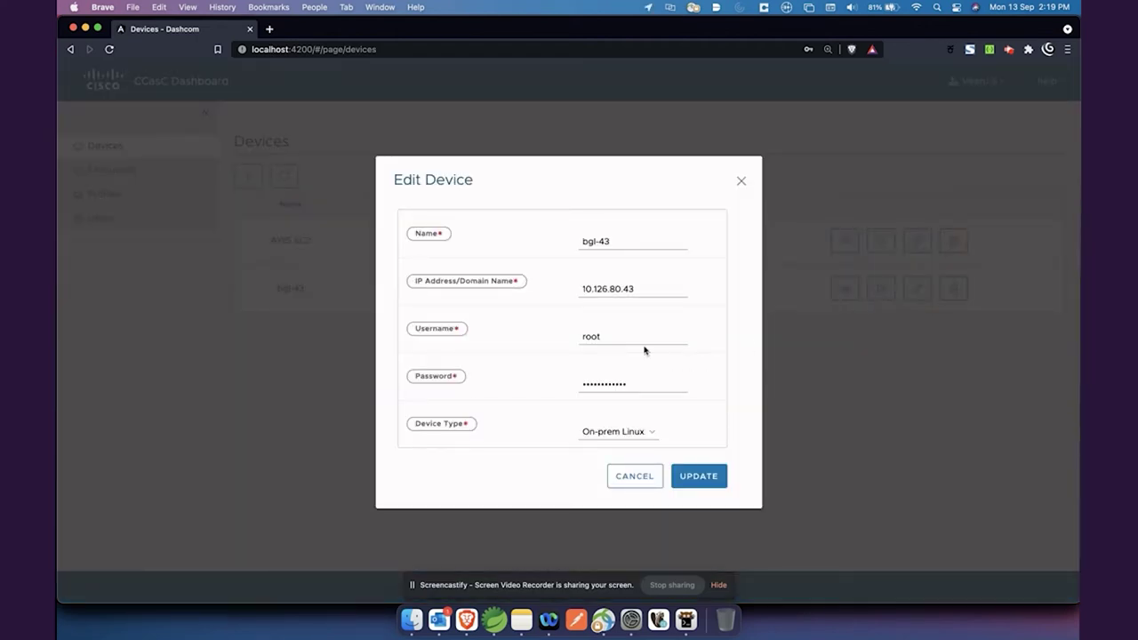
{"action": "left_click", "coordinate": [635, 482]}
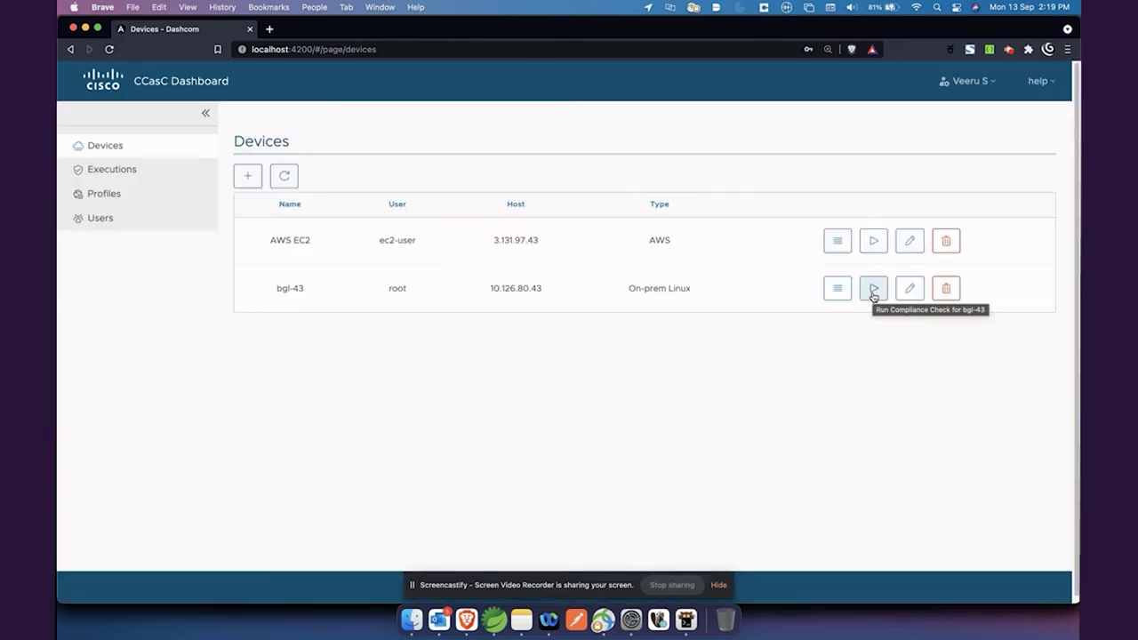
{"action": "left_click", "coordinate": [873, 292]}
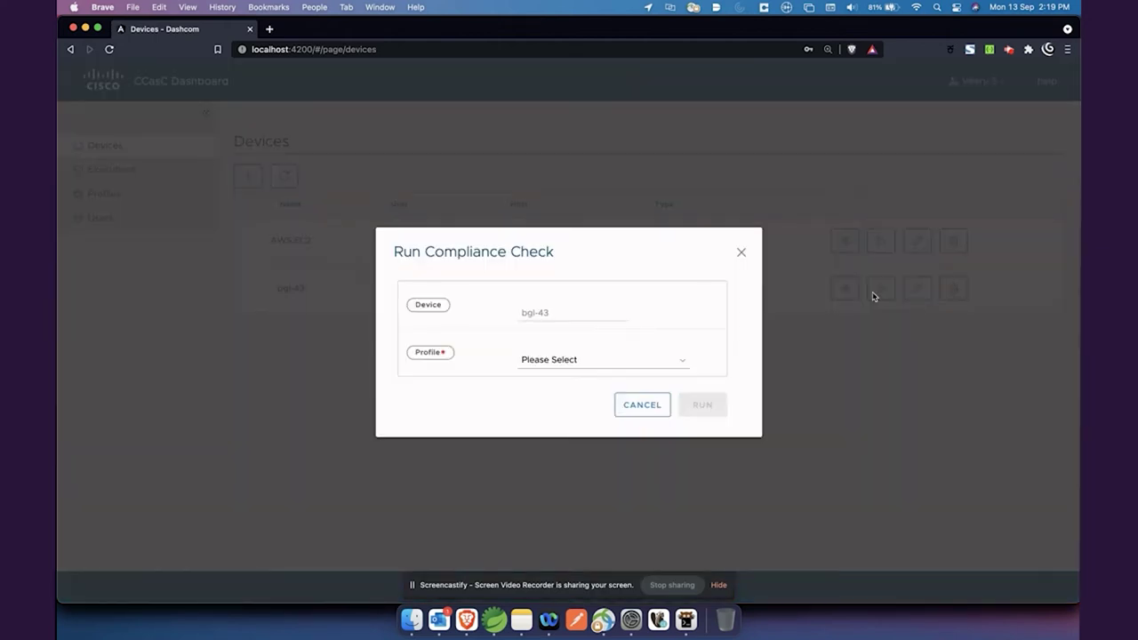
{"action": "left_click", "coordinate": [596, 365]}
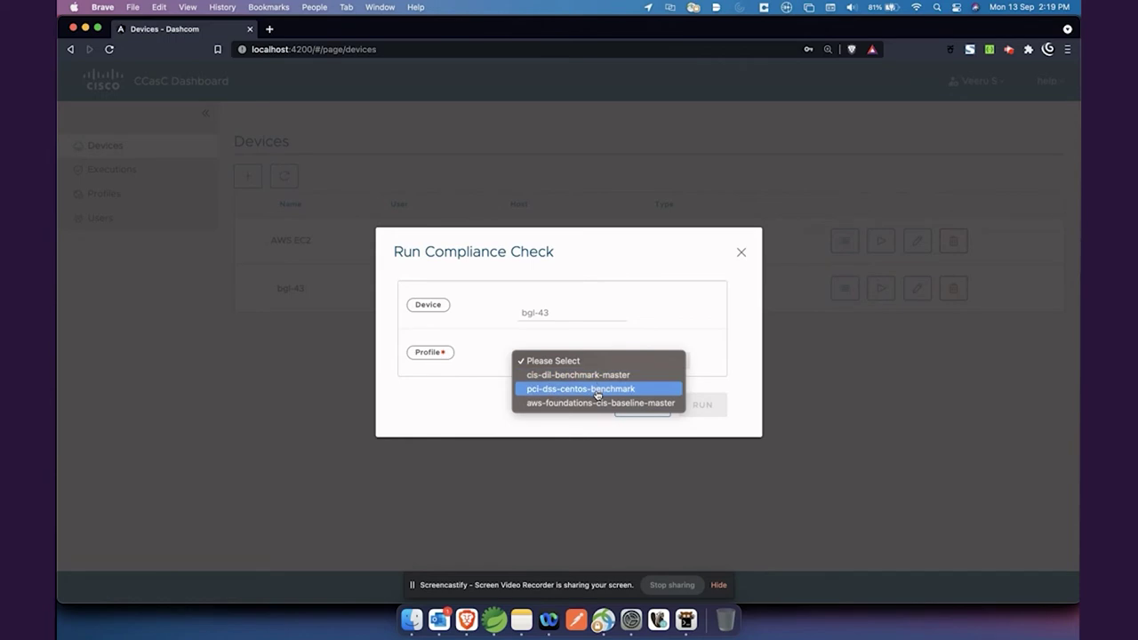
{"action": "left_click", "coordinate": [597, 391]}
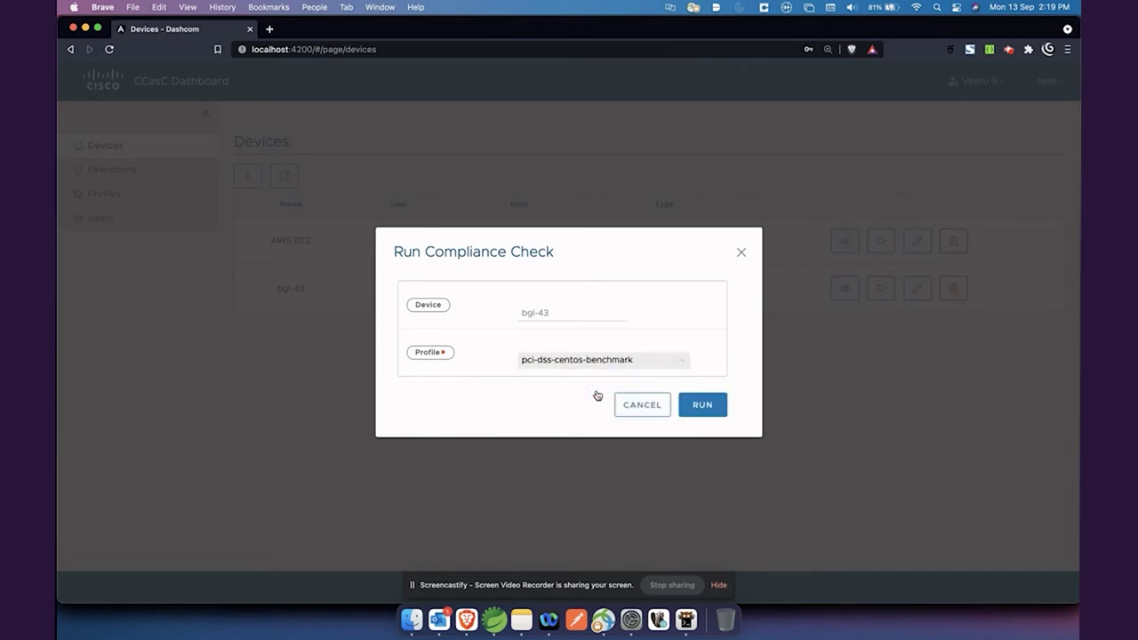
{"action": "left_click", "coordinate": [712, 415]}
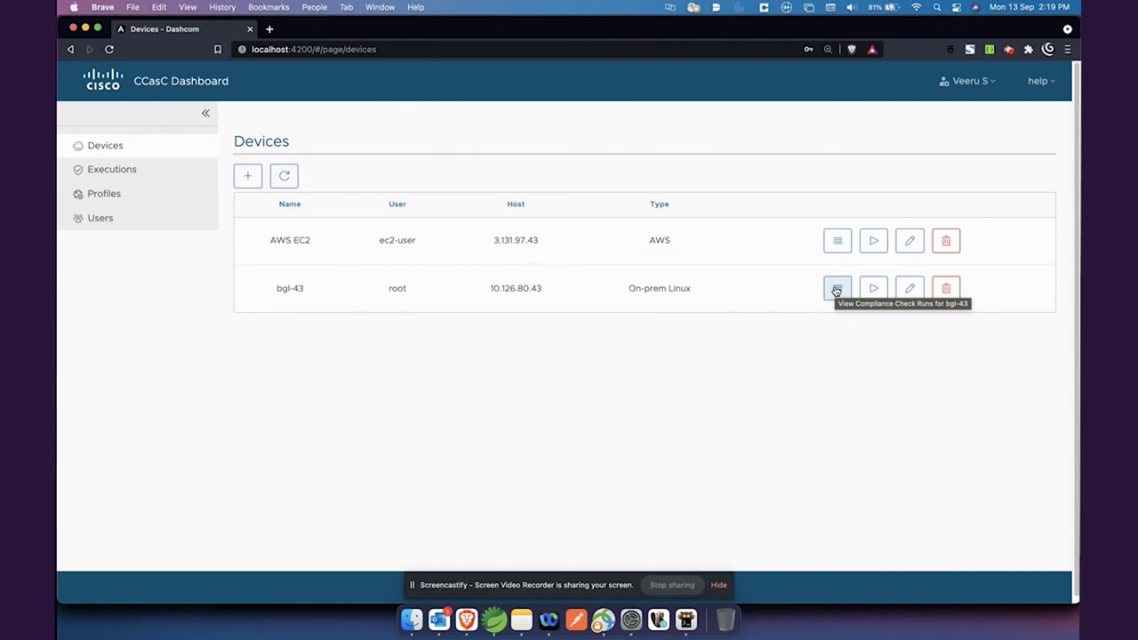
Check bgl-43's In-Progress run, refresh until it shows Completed, and open its compliance report.
{"action": "left_click", "coordinate": [836, 289]}
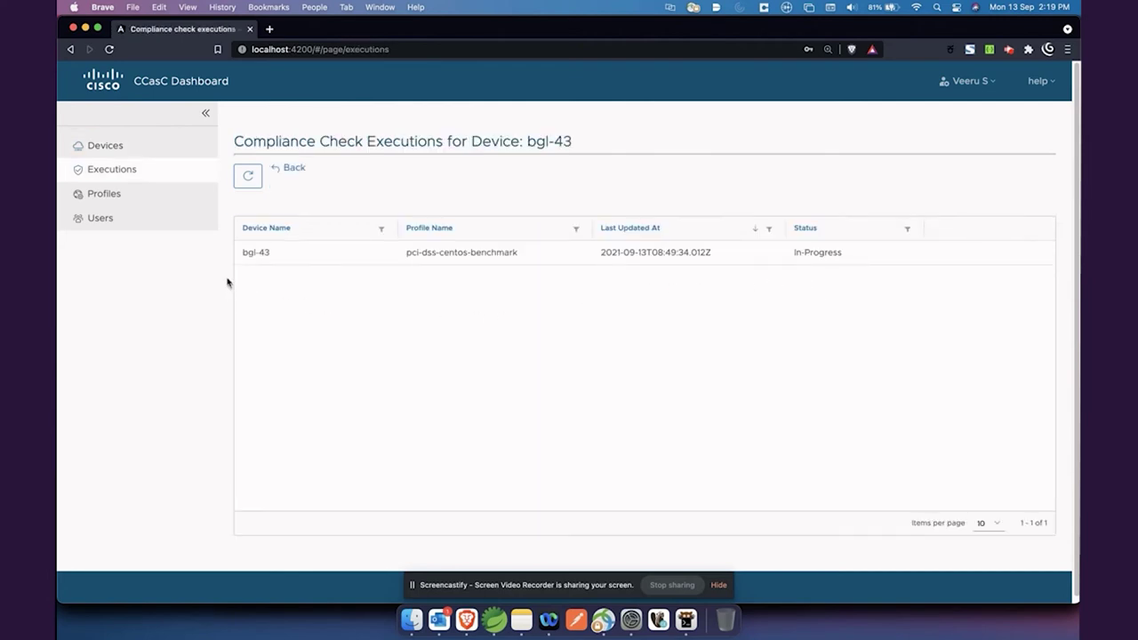
{"action": "left_click_drag", "start_coordinate": [601, 254], "coordinate": [718, 257]}
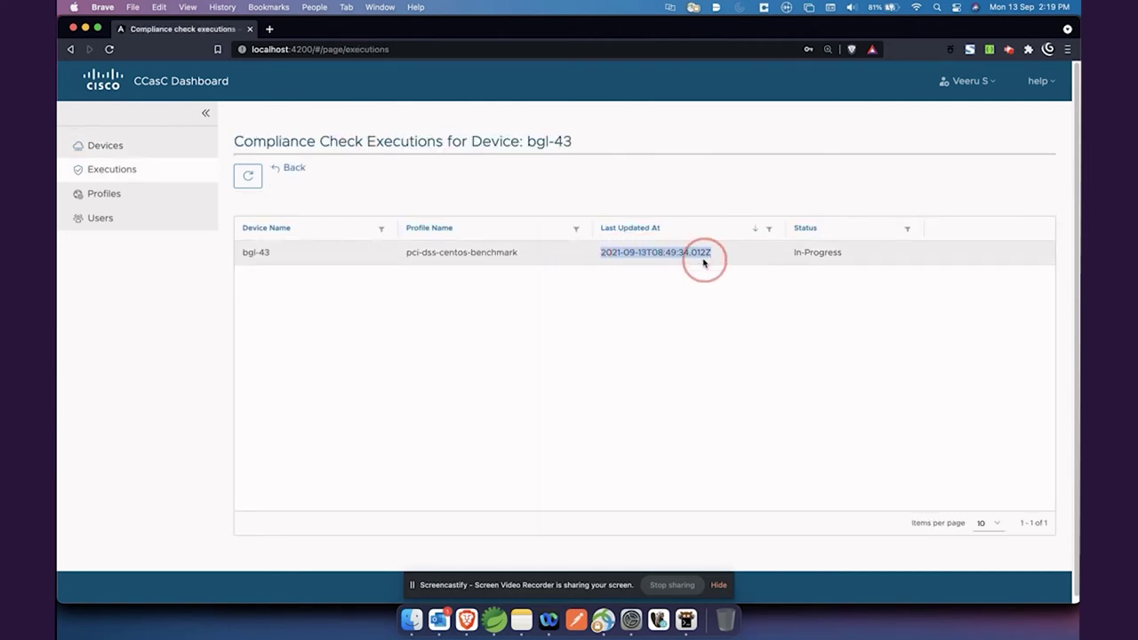
{"action": "left_click", "coordinate": [739, 279]}
{"action": "left_click_drag", "start_coordinate": [793, 253], "coordinate": [859, 270]}
{"action": "left_click", "coordinate": [859, 272]}
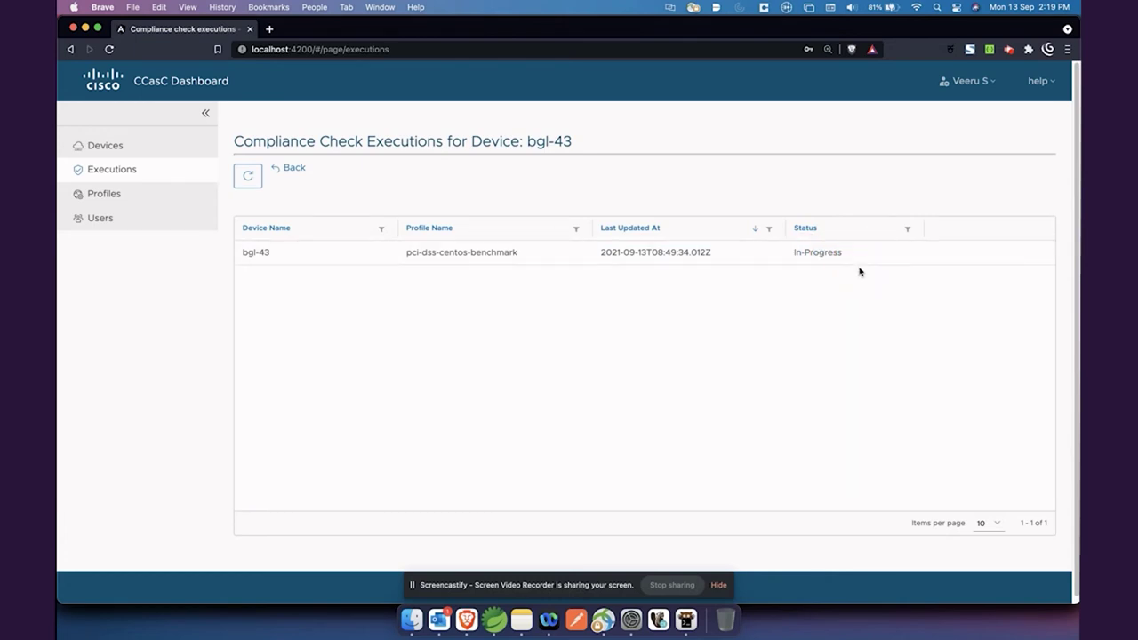
{"action": "left_click", "coordinate": [254, 185]}
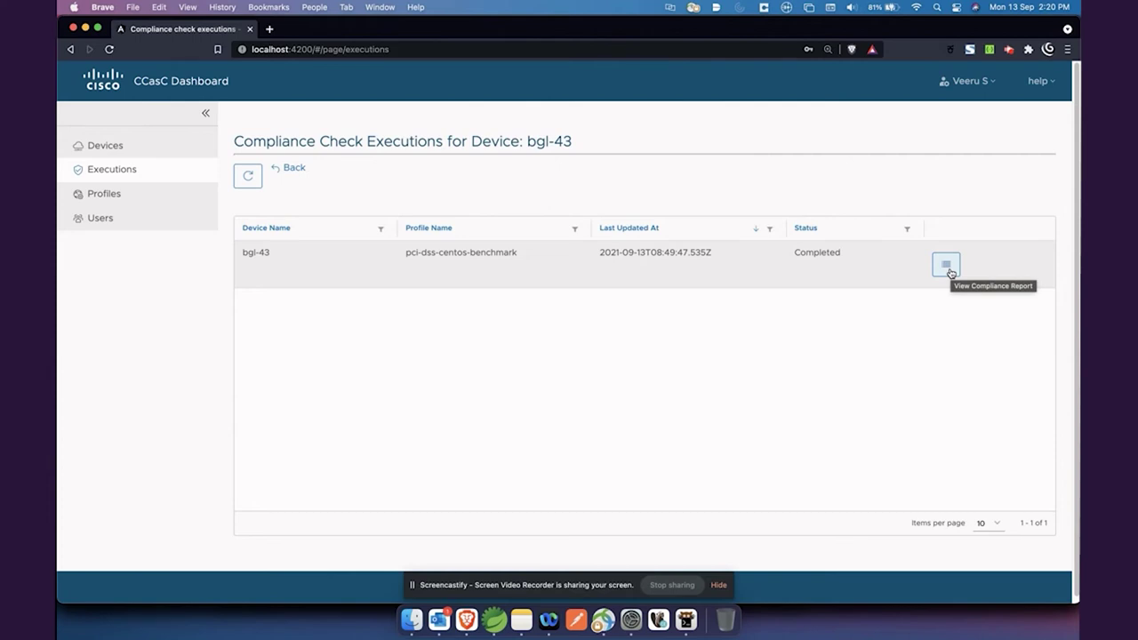
{"action": "left_click", "coordinate": [950, 270]}
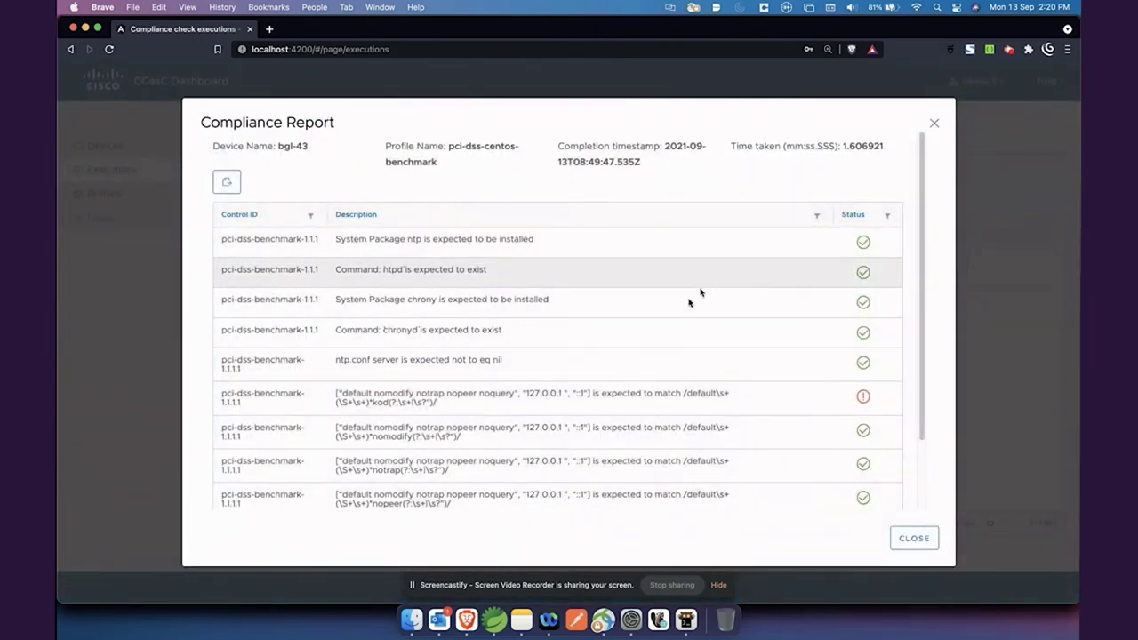
Check the report header: device bgl-43, profile pci-dss-centos-benchmark, time taken 1.606921.
{"action": "left_click_drag", "start_coordinate": [275, 145], "coordinate": [311, 147]}
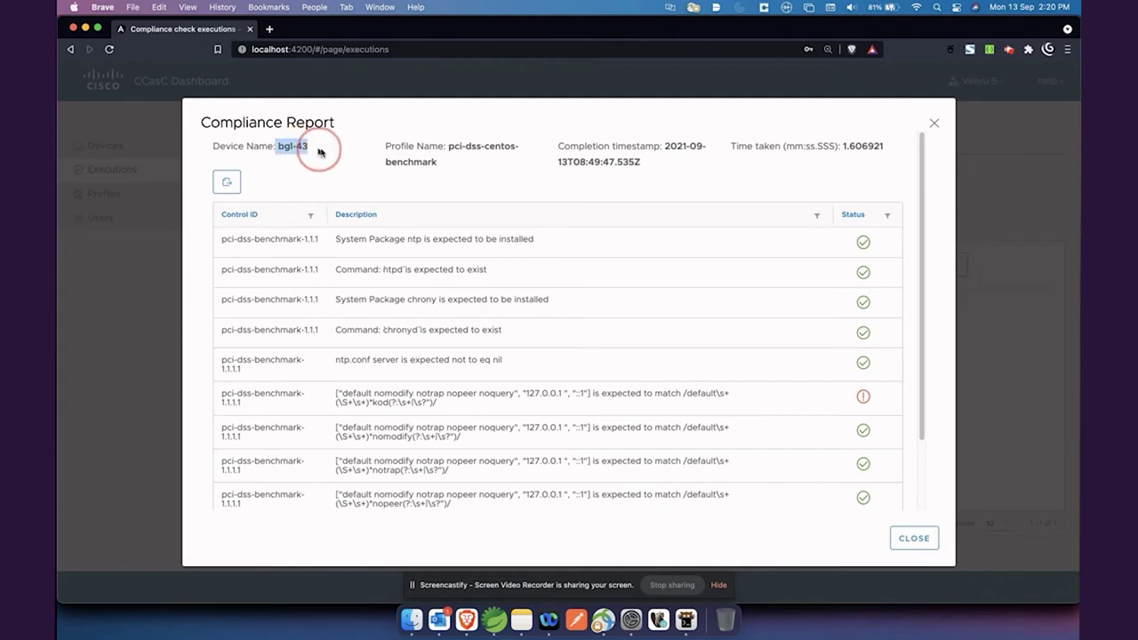
{"action": "triple_click", "coordinate": [456, 160]}
{"action": "left_click", "coordinate": [530, 172]}
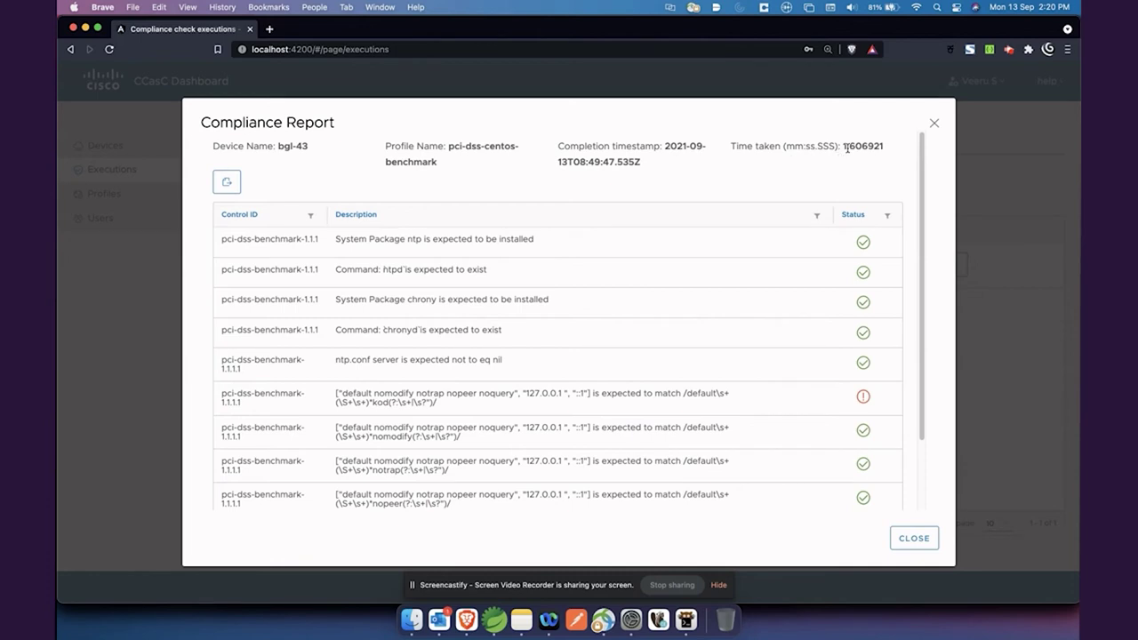
{"action": "left_click_drag", "start_coordinate": [841, 146], "coordinate": [883, 147]}
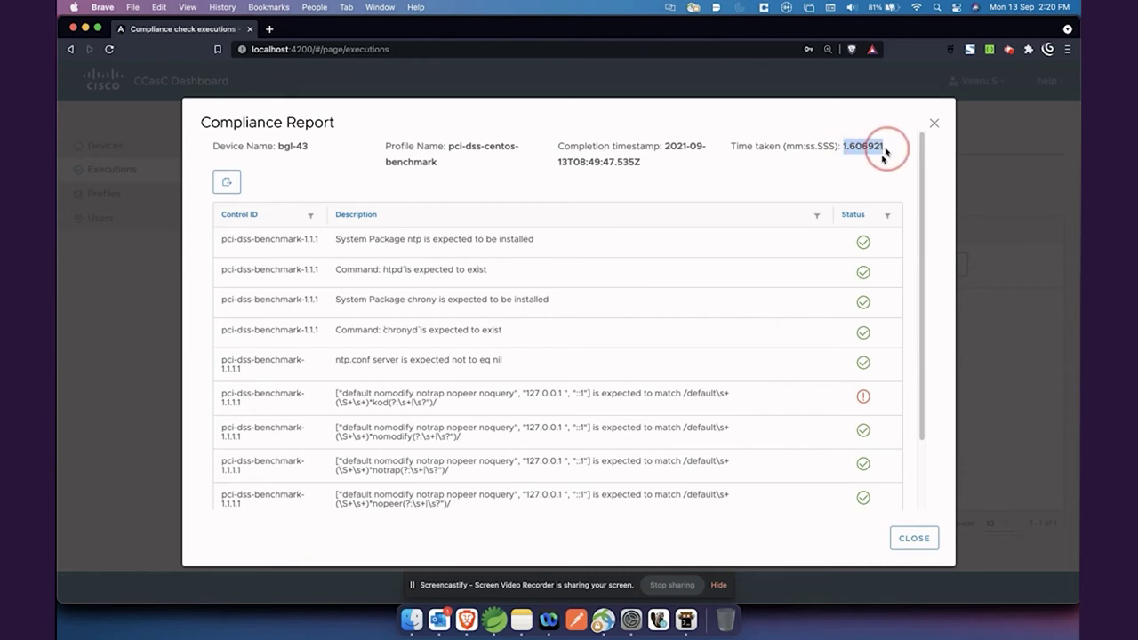
{"action": "left_click", "coordinate": [842, 172]}
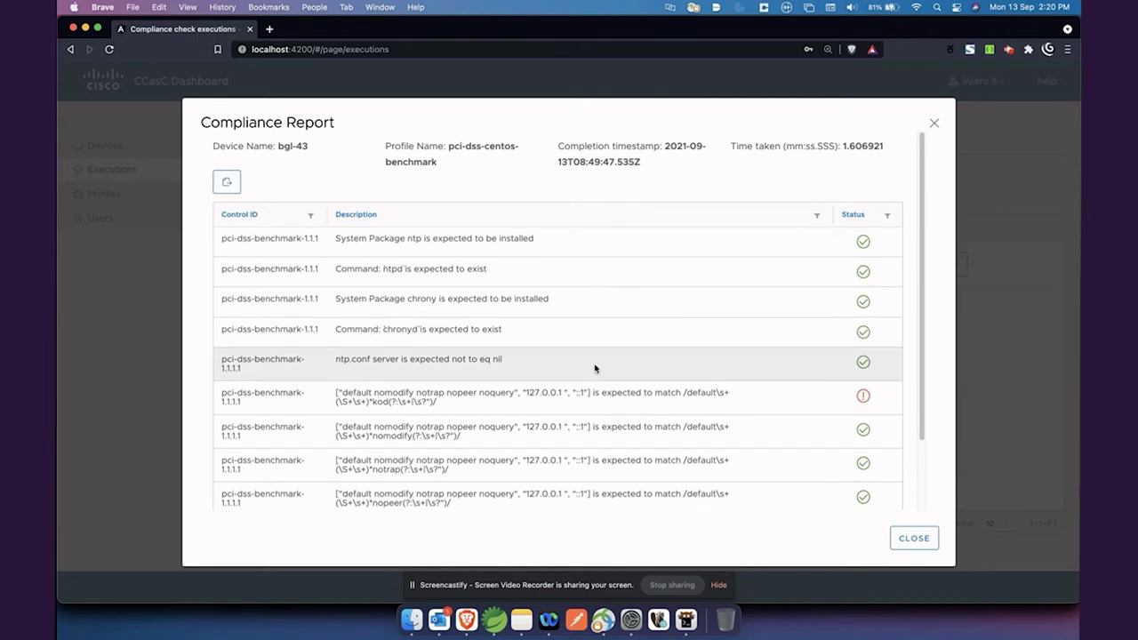
Page through the report results and show more rows per page.
{"action": "scroll", "coordinate": [595, 368], "scroll_direction": "down", "scroll_amount": 2}
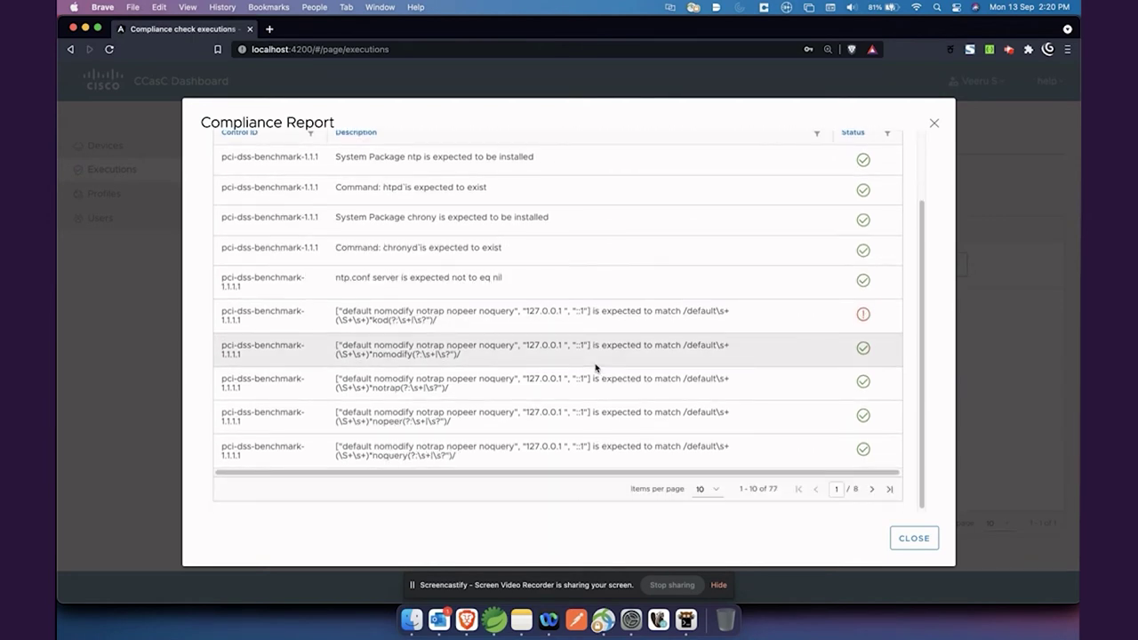
{"action": "scroll", "coordinate": [684, 297], "scroll_direction": "up", "scroll_amount": 2}
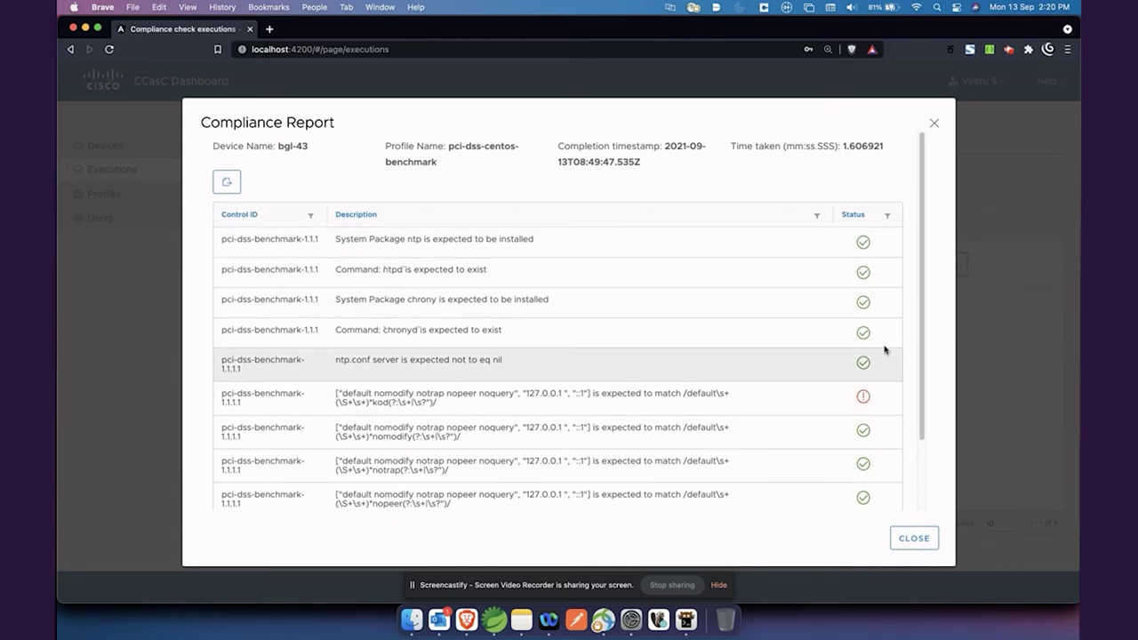
{"action": "scroll", "coordinate": [873, 425], "scroll_direction": "down", "scroll_amount": 2}
{"action": "scroll", "coordinate": [874, 425], "scroll_direction": "down", "scroll_amount": 1}
{"action": "left_click", "coordinate": [871, 488]}
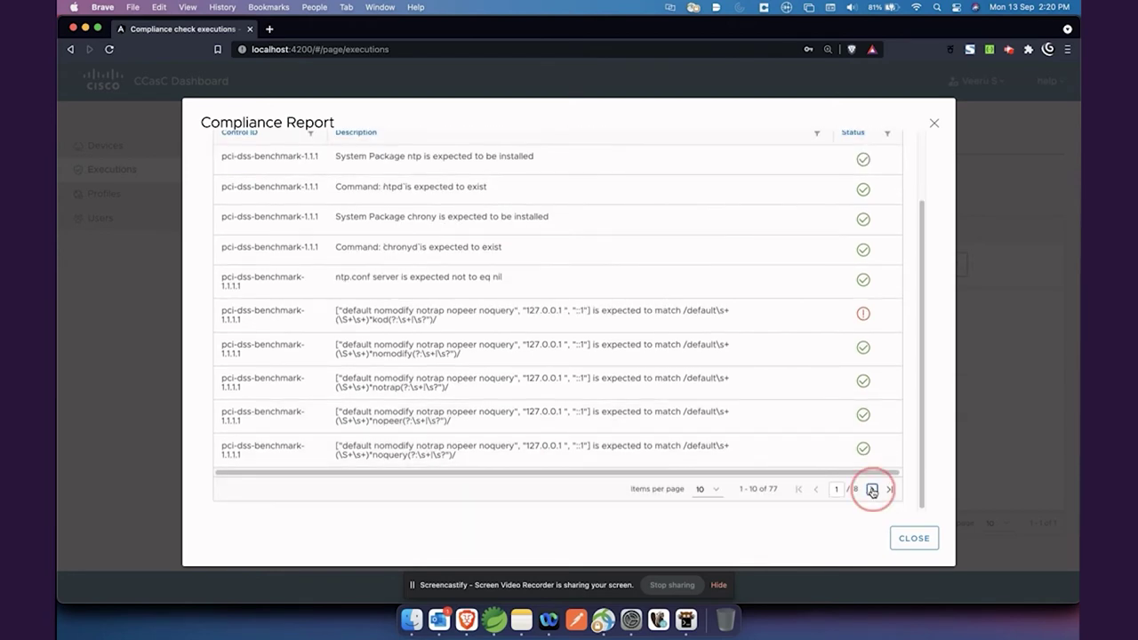
{"action": "left_click", "coordinate": [702, 487]}
{"action": "left_click", "coordinate": [719, 531]}
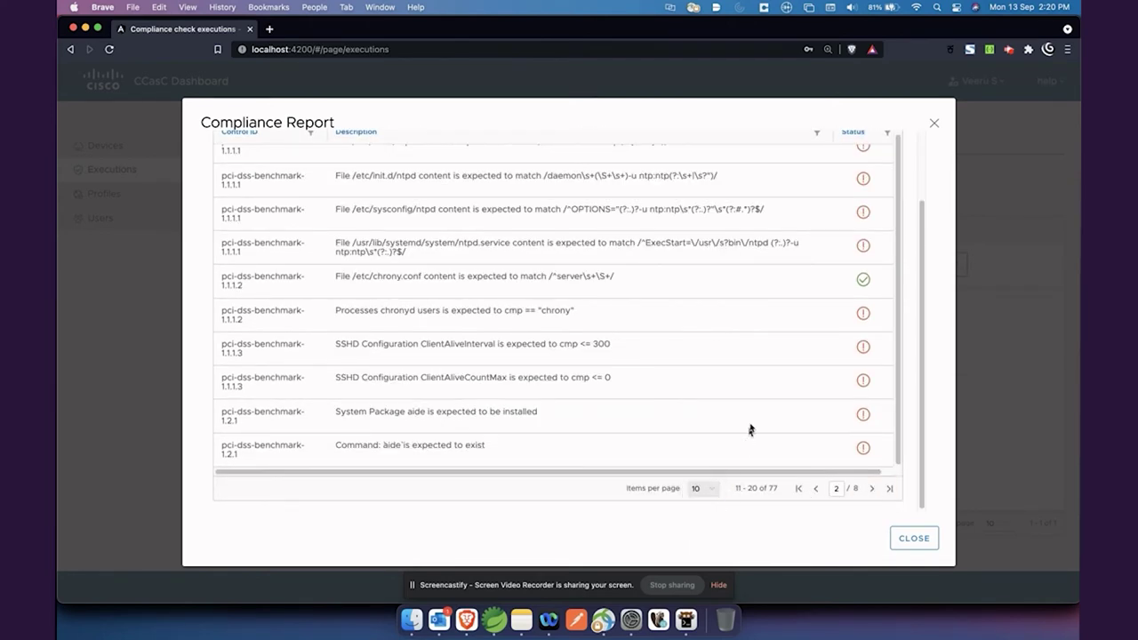
{"action": "scroll", "coordinate": [786, 355], "scroll_direction": "down", "scroll_amount": 5}
{"action": "scroll", "coordinate": [787, 348], "scroll_direction": "down", "scroll_amount": 10}
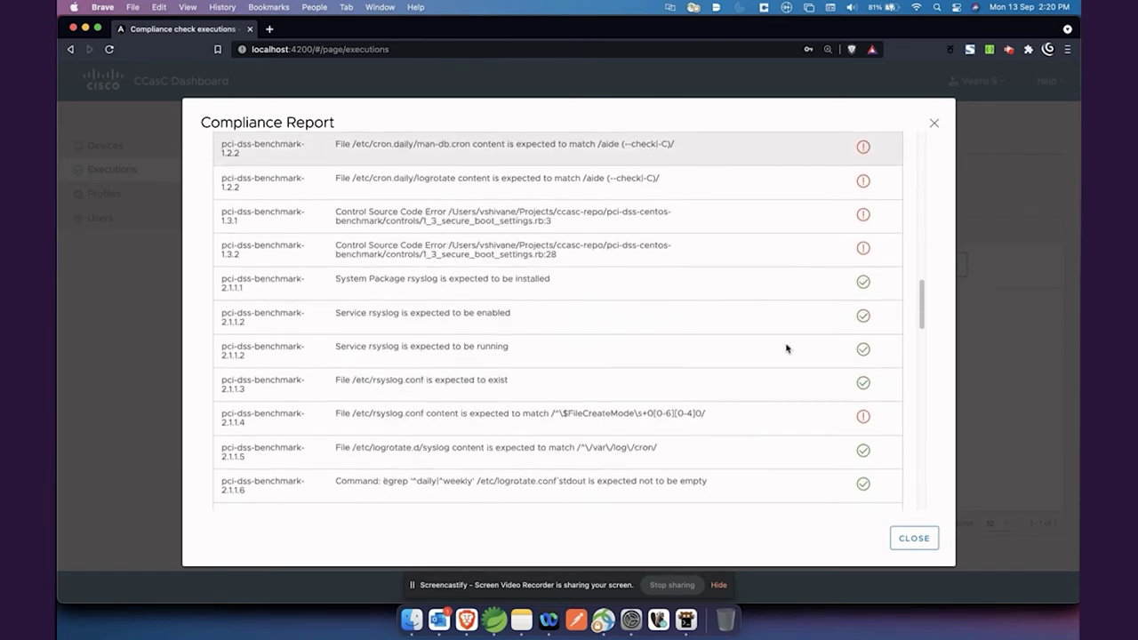
{"action": "scroll", "coordinate": [861, 309], "scroll_direction": "down", "scroll_amount": 8}
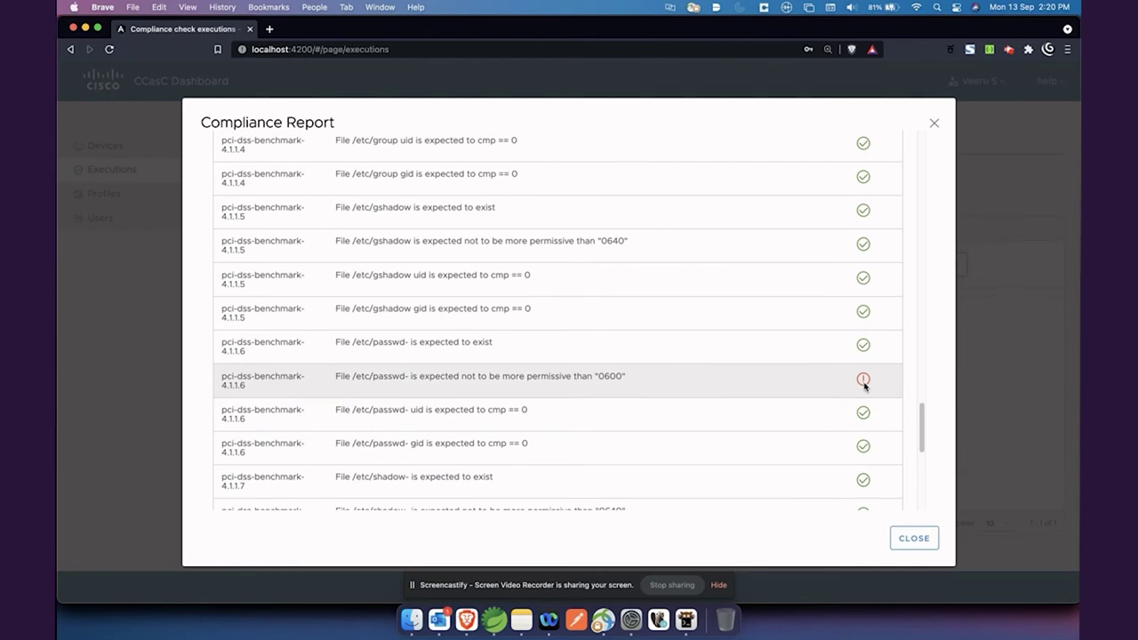
{"action": "scroll", "coordinate": [862, 382], "scroll_direction": "up", "scroll_amount": 20}
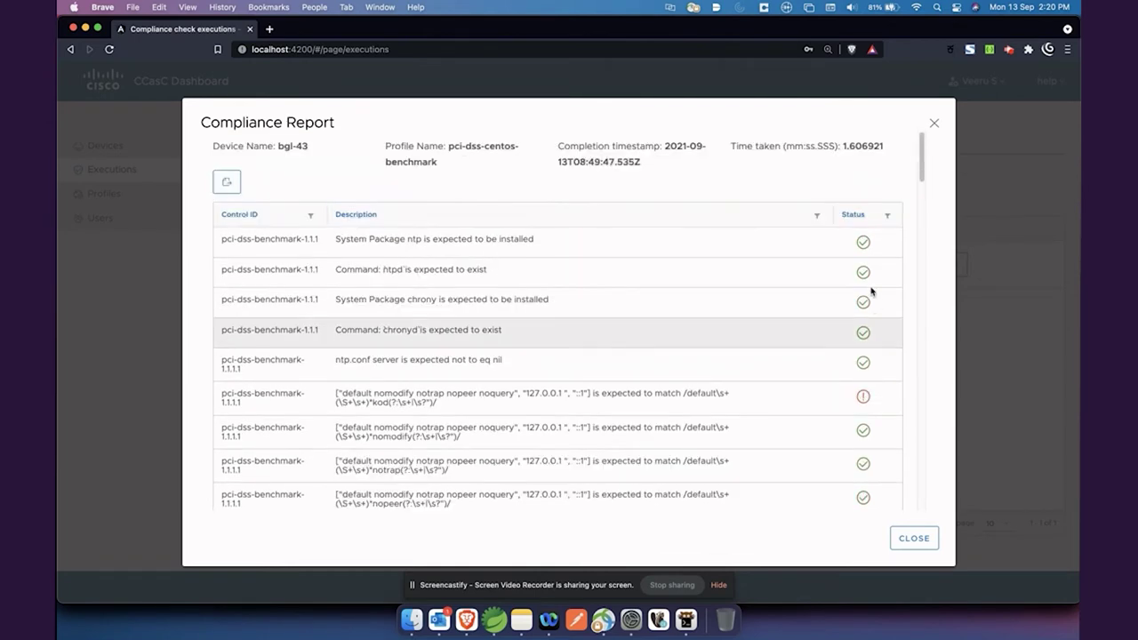
Sort the results by Description and by status, then export the report as a spreadsheet.
{"action": "left_click", "coordinate": [354, 215]}
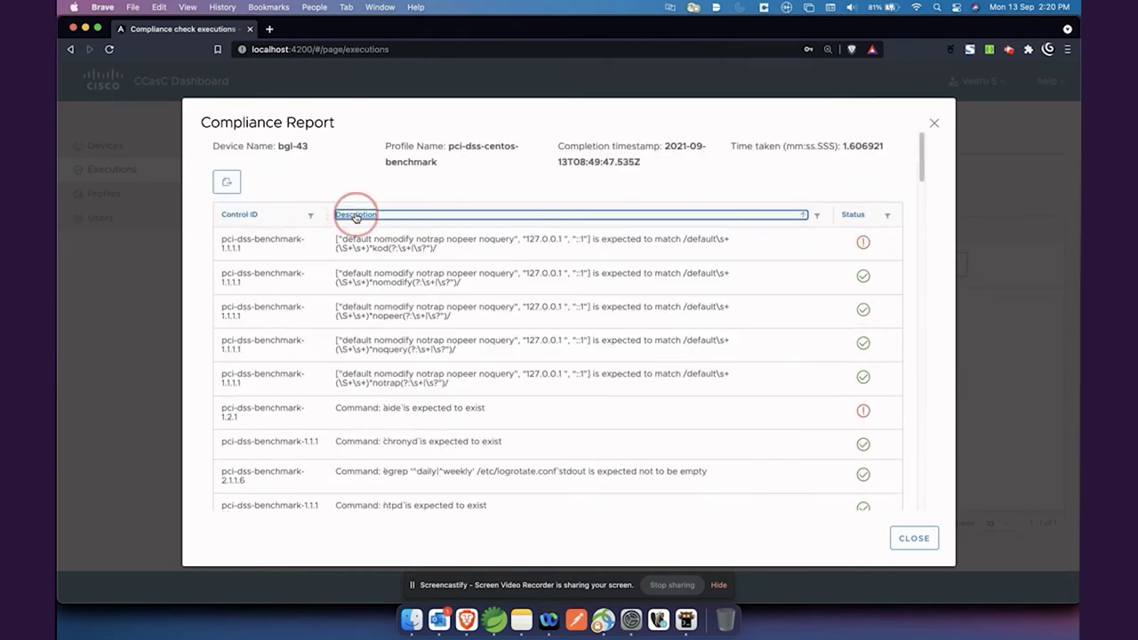
{"action": "left_click", "coordinate": [854, 216]}
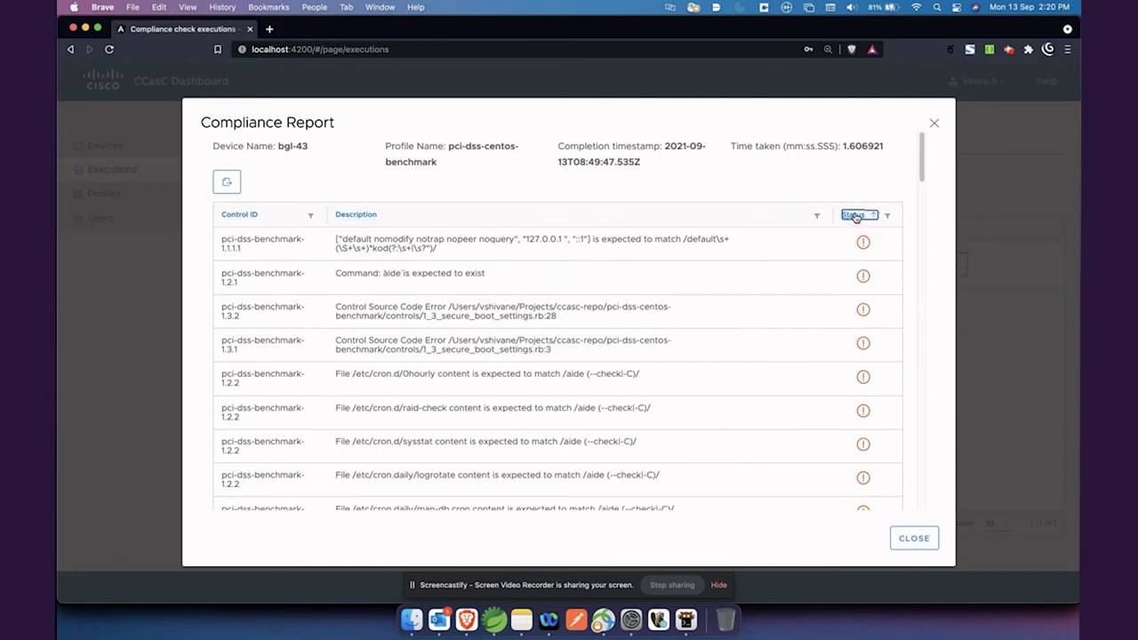
{"action": "left_click", "coordinate": [855, 216]}
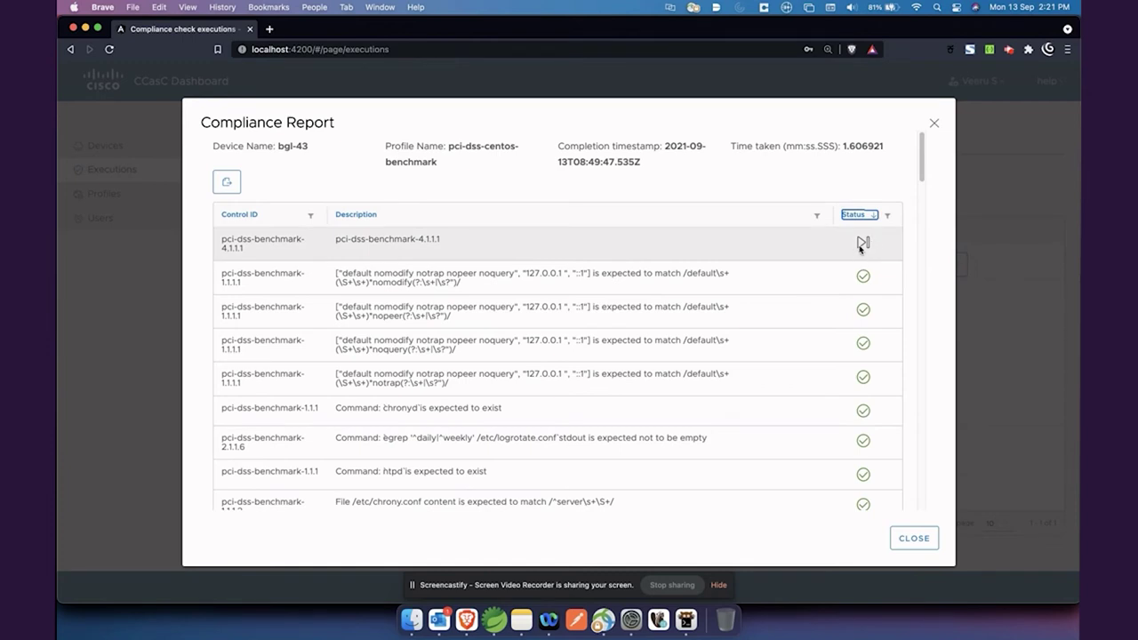
{"action": "mouse_move", "coordinate": [859, 248]}
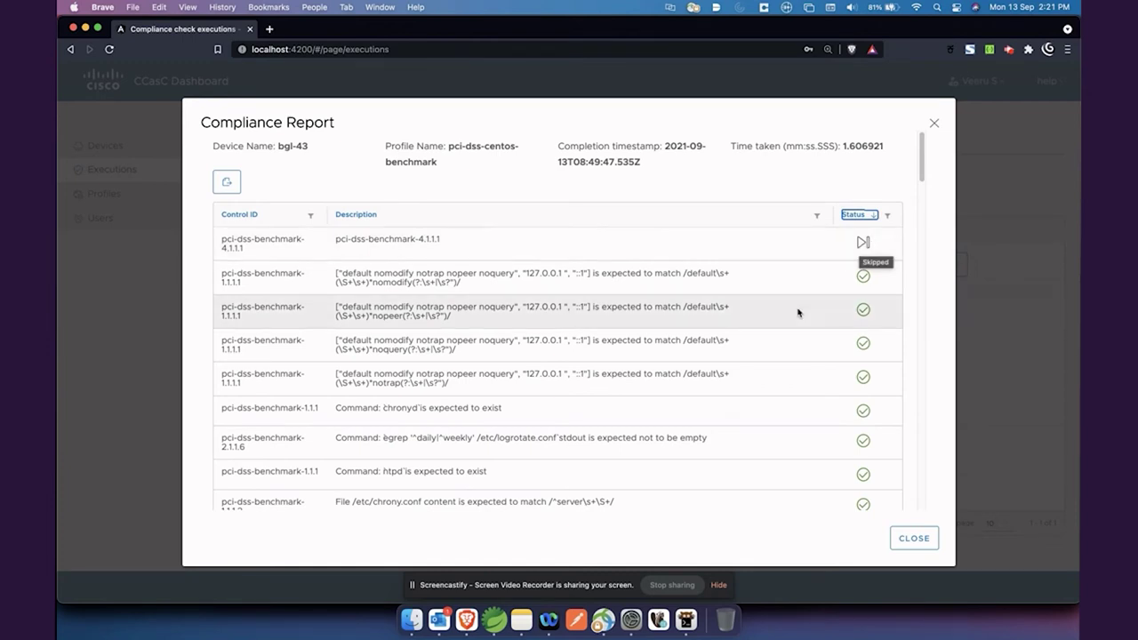
{"action": "scroll", "coordinate": [800, 313], "scroll_direction": "down", "scroll_amount": 10}
{"action": "scroll", "coordinate": [800, 313], "scroll_direction": "down", "scroll_amount": 5}
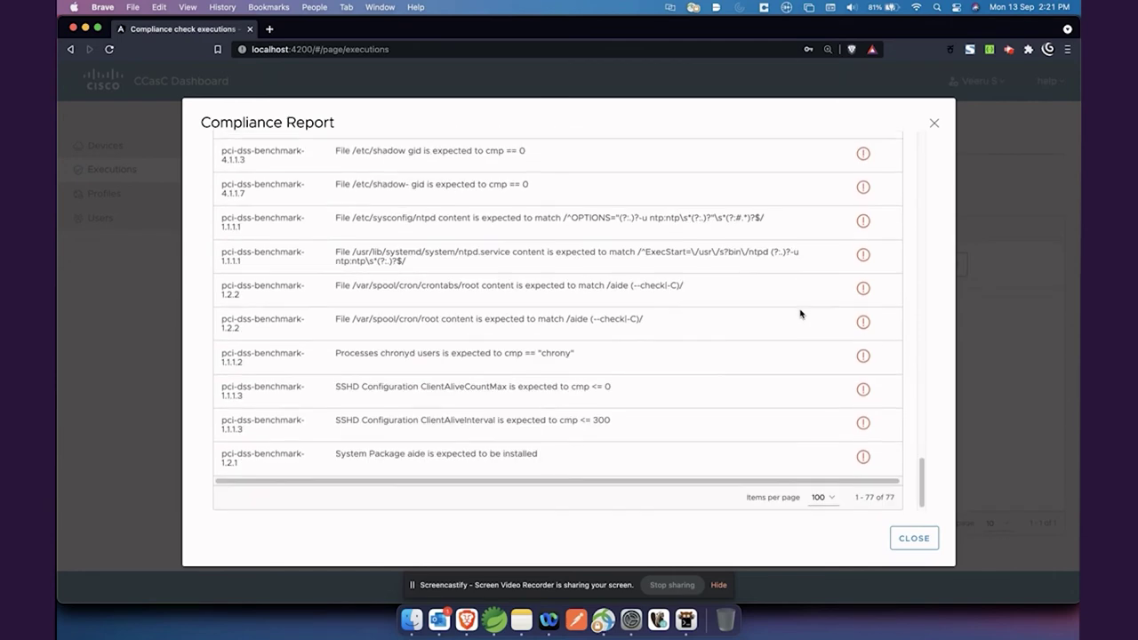
{"action": "scroll", "coordinate": [800, 313], "scroll_direction": "up", "scroll_amount": 8}
{"action": "scroll", "coordinate": [800, 313], "scroll_direction": "up", "scroll_amount": 10}
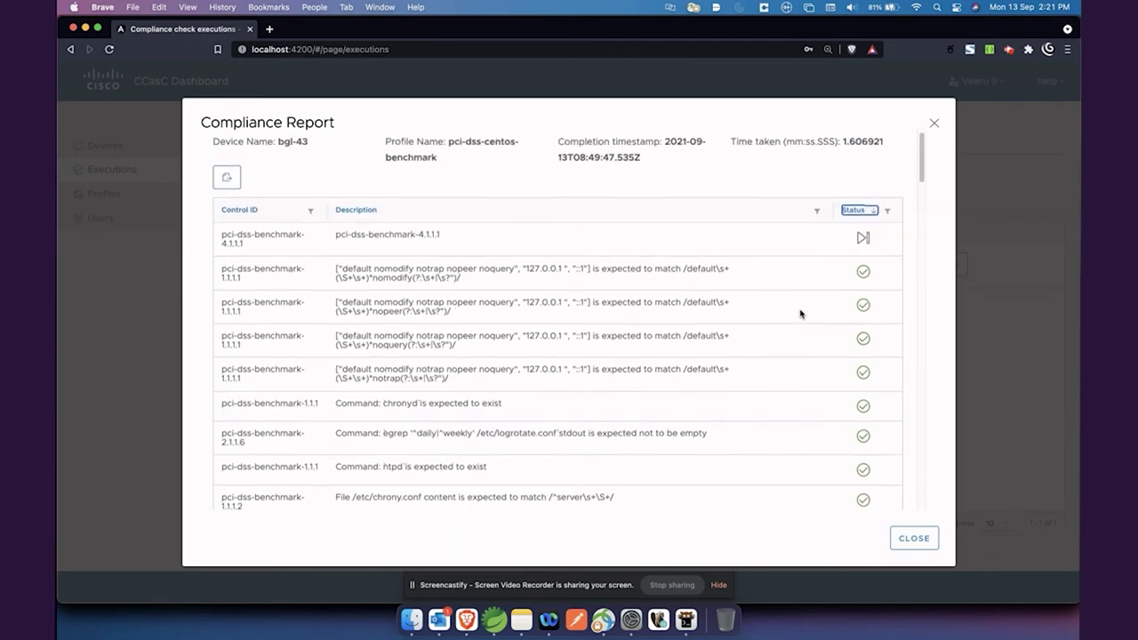
{"action": "left_click", "coordinate": [227, 185]}
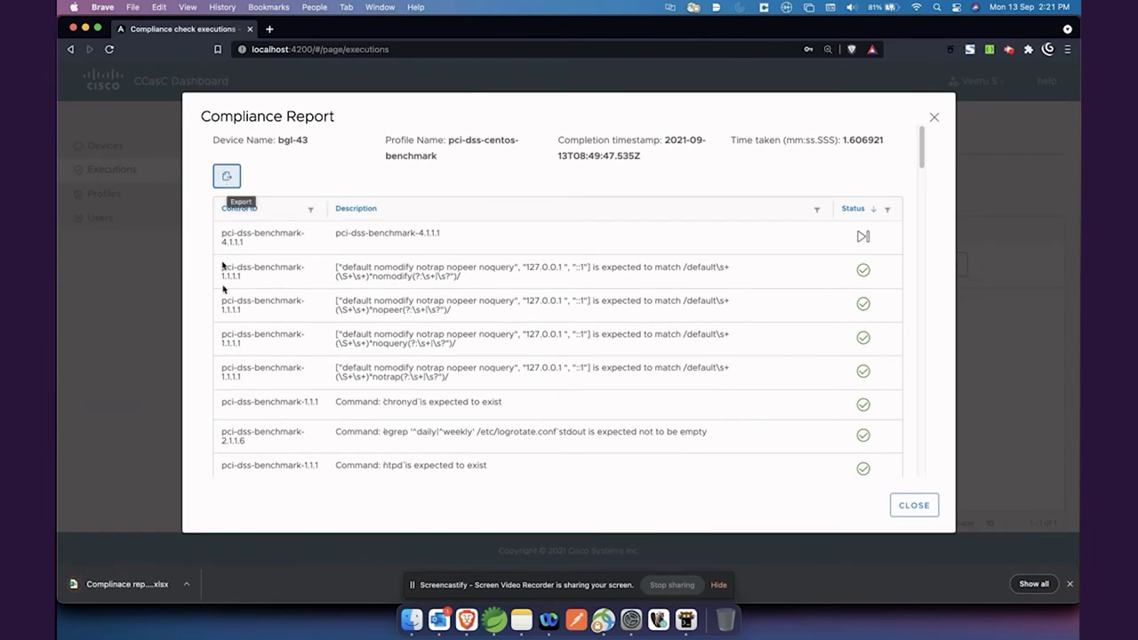
Open the downloaded .xlsx compliance report in Excel and scroll through its results.
{"action": "left_click", "coordinate": [138, 586]}
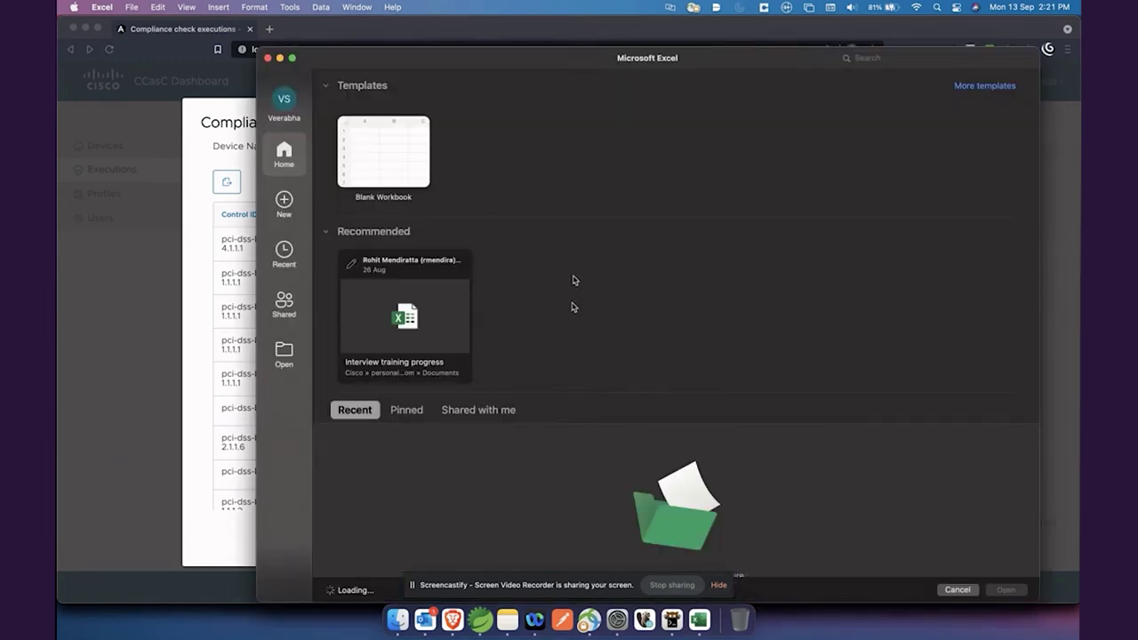
{"action": "key", "text": "Escape"}
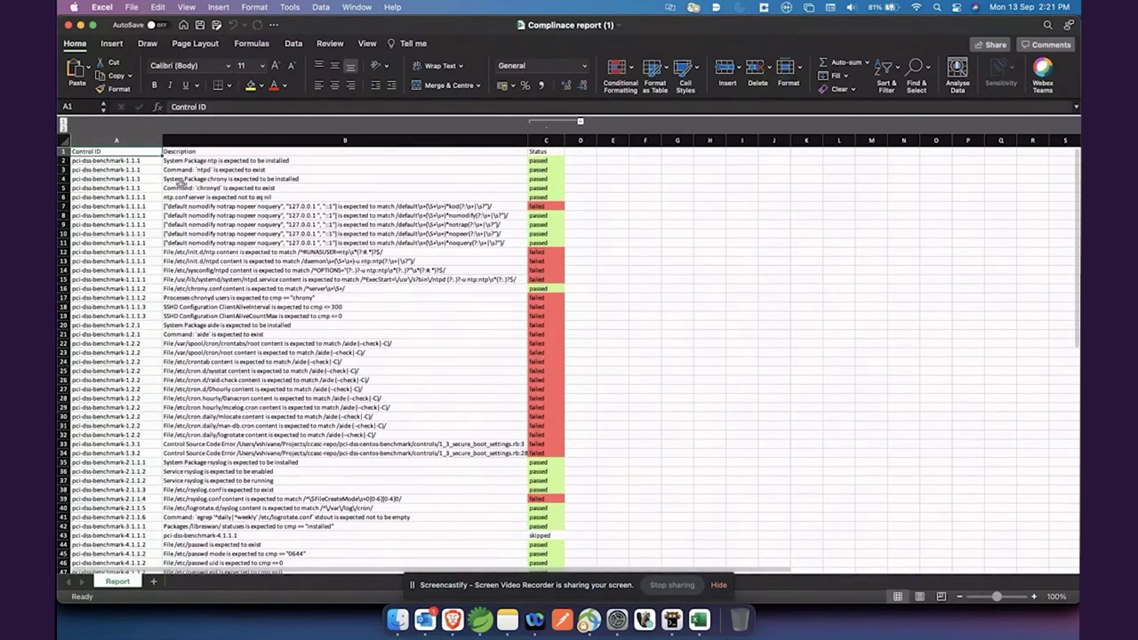
{"action": "scroll", "coordinate": [427, 246], "scroll_direction": "down", "scroll_amount": 5}
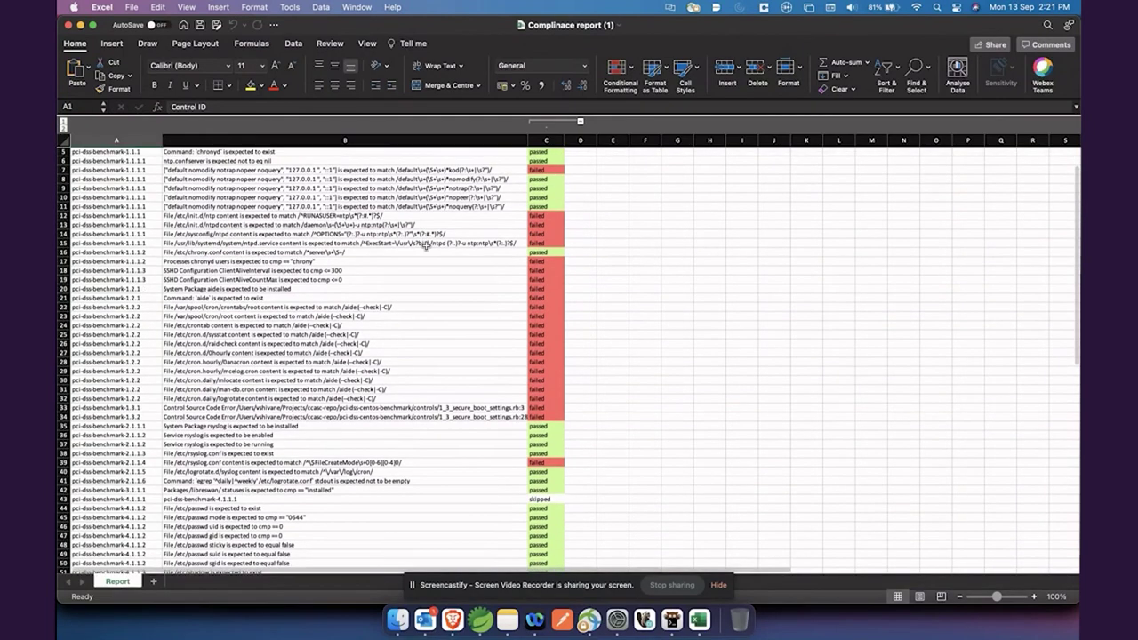
{"action": "scroll", "coordinate": [426, 245], "scroll_direction": "down", "scroll_amount": 15}
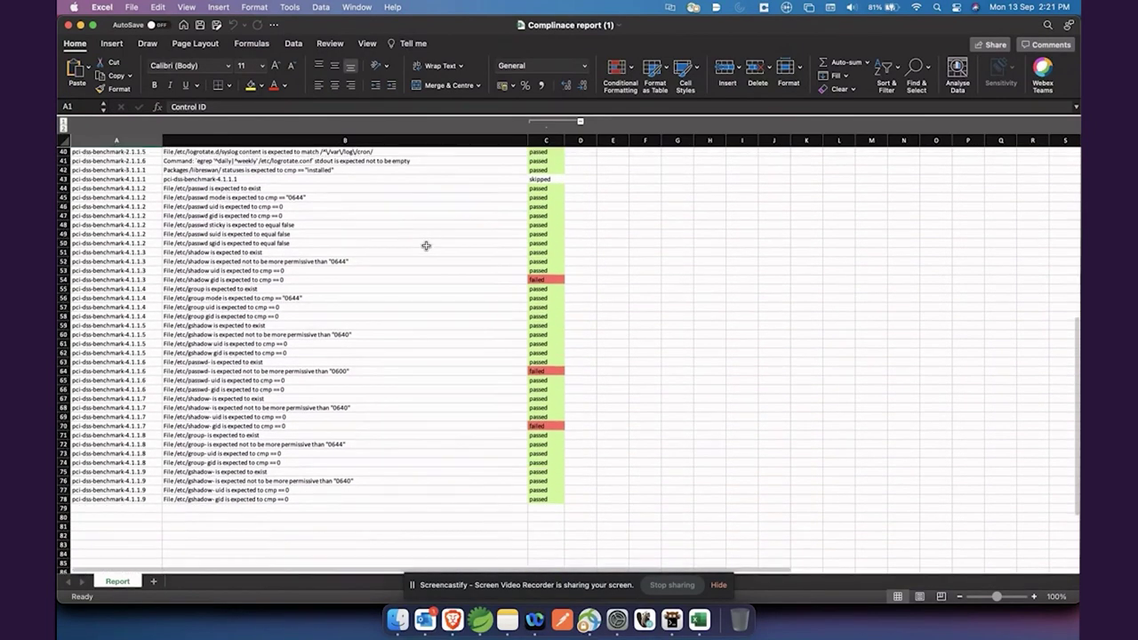
{"action": "scroll", "coordinate": [343, 304], "scroll_direction": "up", "scroll_amount": 20}
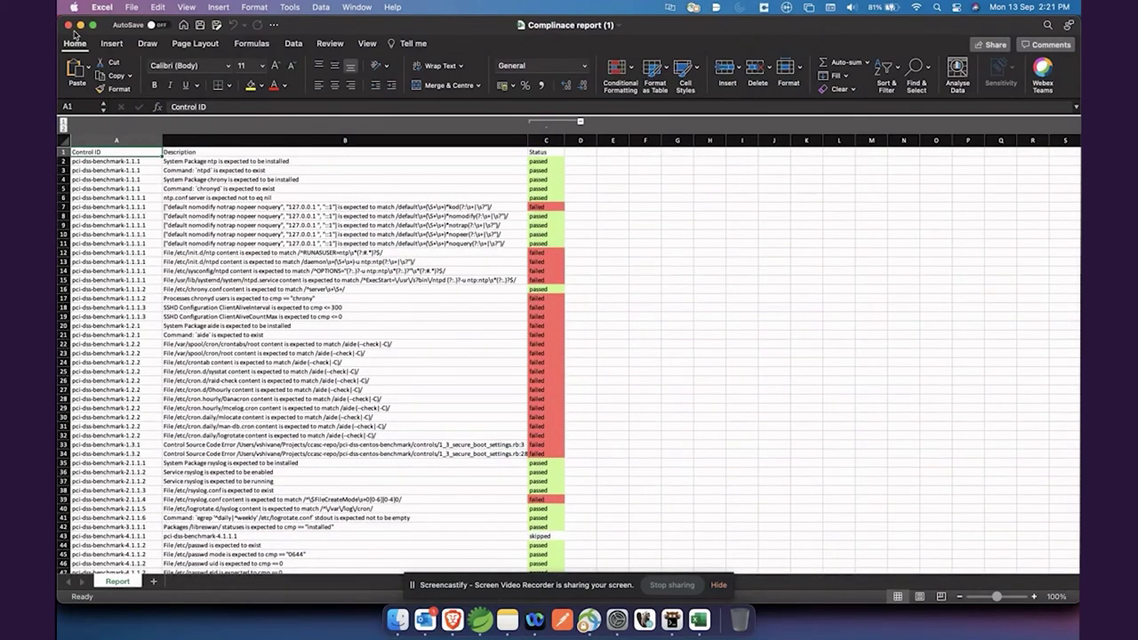
Back in the browser, close the bgl-43 compliance report and return to the Devices list.
{"action": "left_click", "coordinate": [452, 620]}
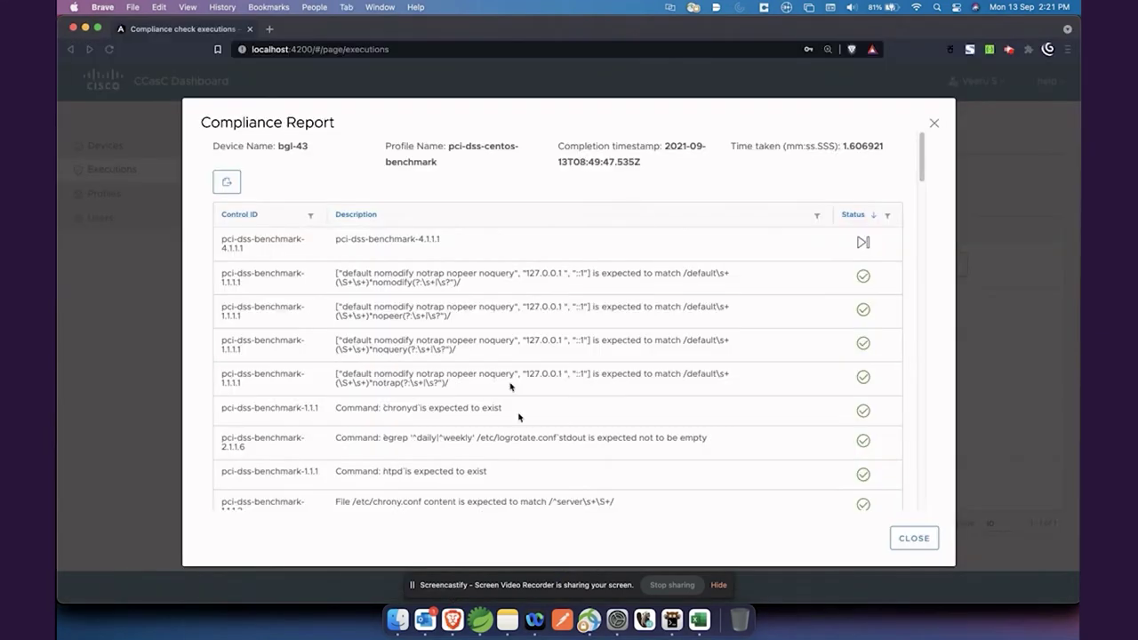
{"action": "left_click", "coordinate": [933, 123]}
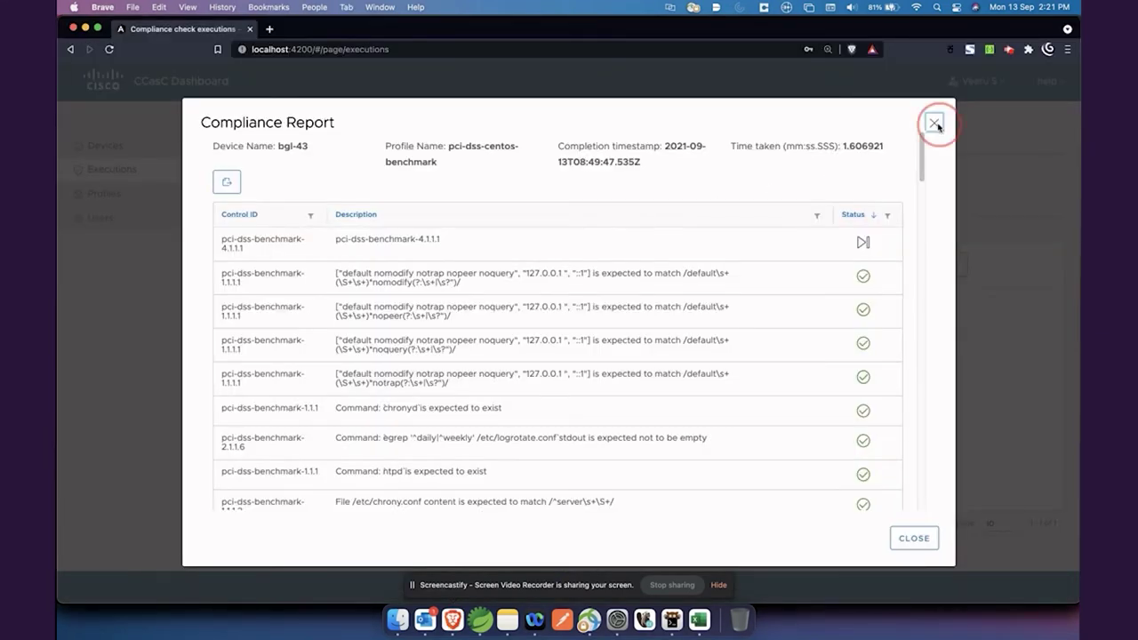
{"action": "left_click", "coordinate": [289, 168]}
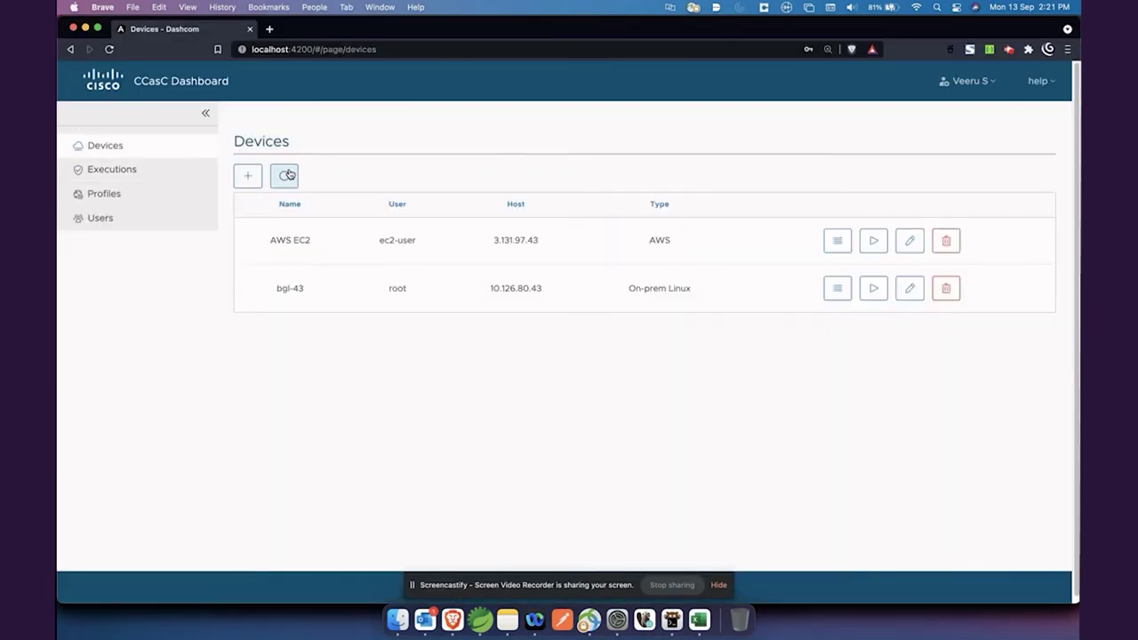
Review the 2021-06-29 AWS EC2 report from Executions, then show the Profiles page.
{"action": "left_click", "coordinate": [162, 178]}
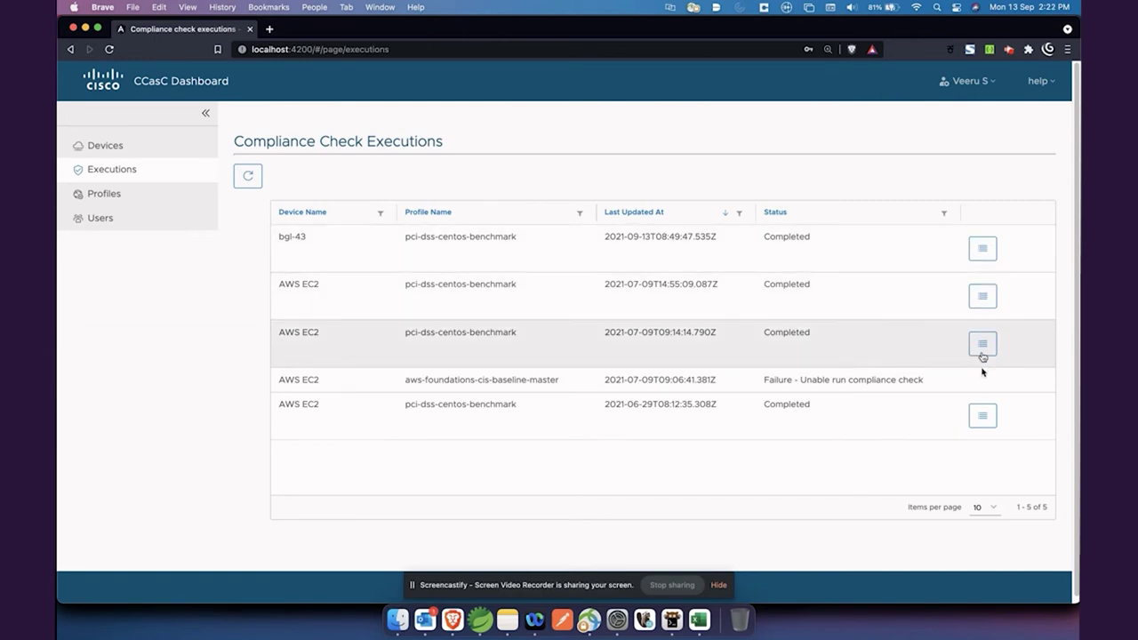
{"action": "left_click", "coordinate": [982, 418]}
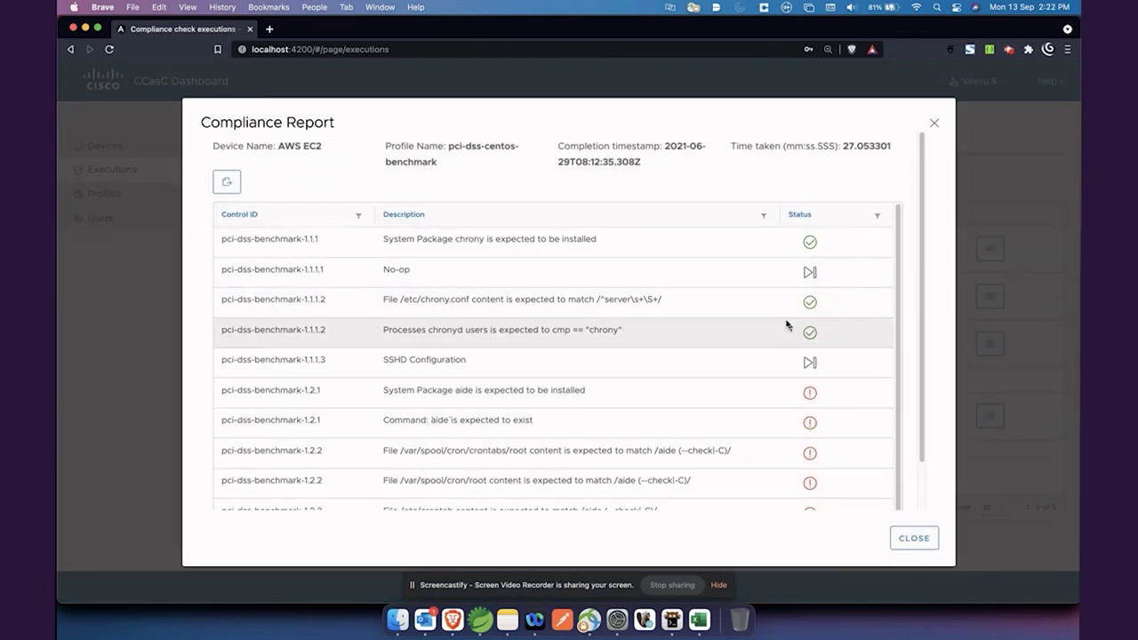
{"action": "scroll", "coordinate": [785, 320], "scroll_direction": "down", "scroll_amount": 2}
{"action": "scroll", "coordinate": [786, 320], "scroll_direction": "up", "scroll_amount": 2}
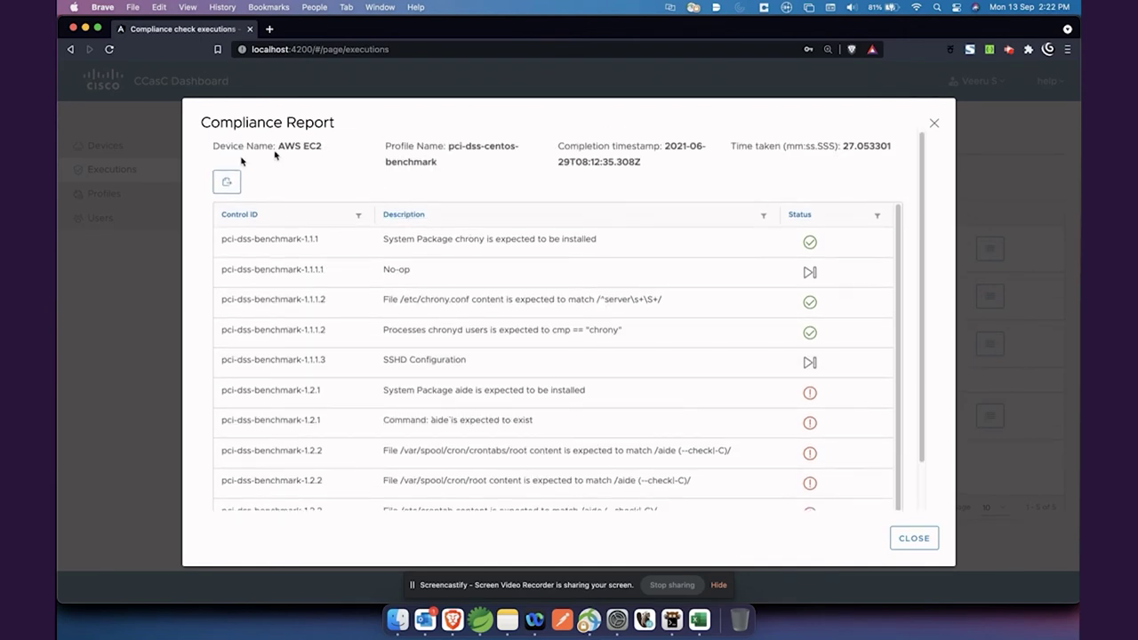
{"action": "left_click", "coordinate": [934, 124]}
{"action": "left_click", "coordinate": [150, 197]}
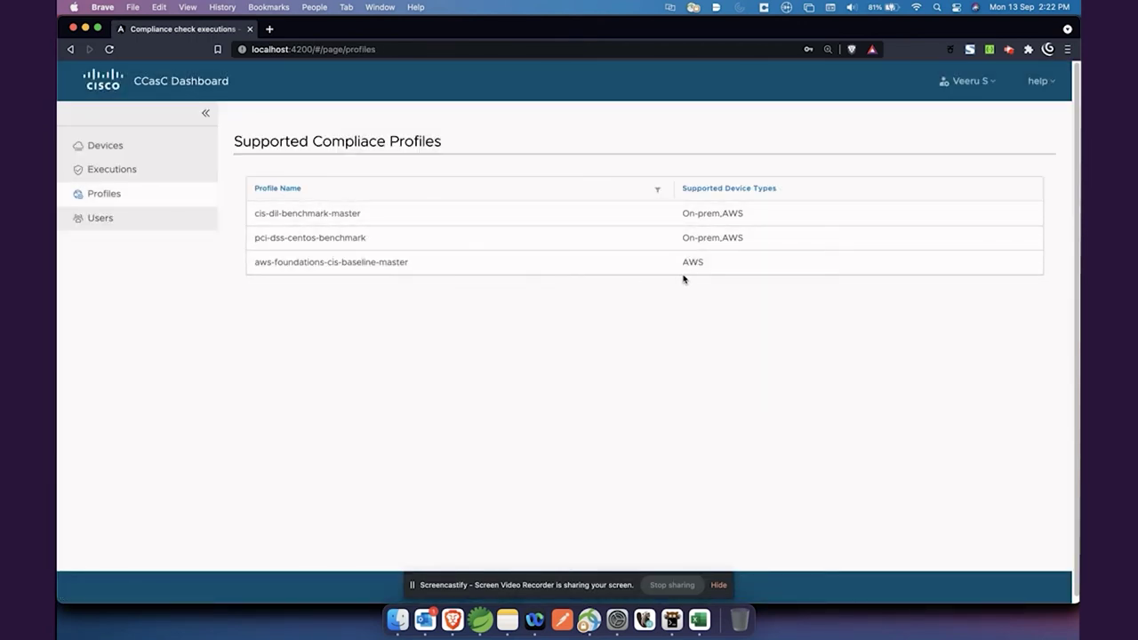
Note the aws-foundations profile, then go to the Users page and start adding a user.
{"action": "left_click_drag", "start_coordinate": [330, 261], "coordinate": [407, 264]}
{"action": "left_click", "coordinate": [472, 305]}
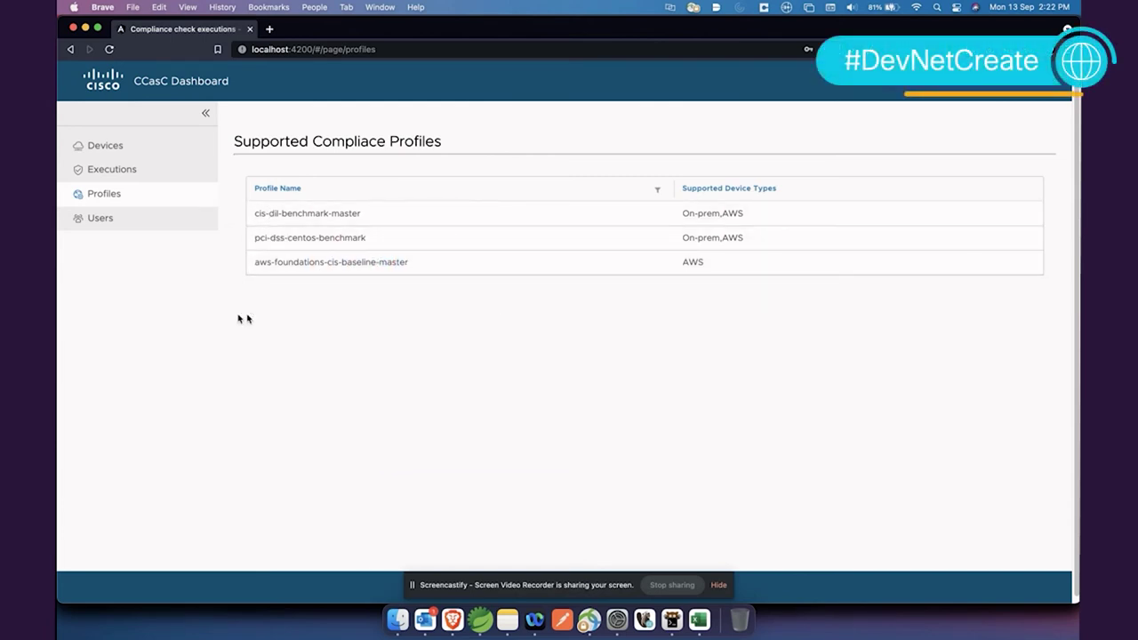
{"action": "left_click", "coordinate": [121, 221]}
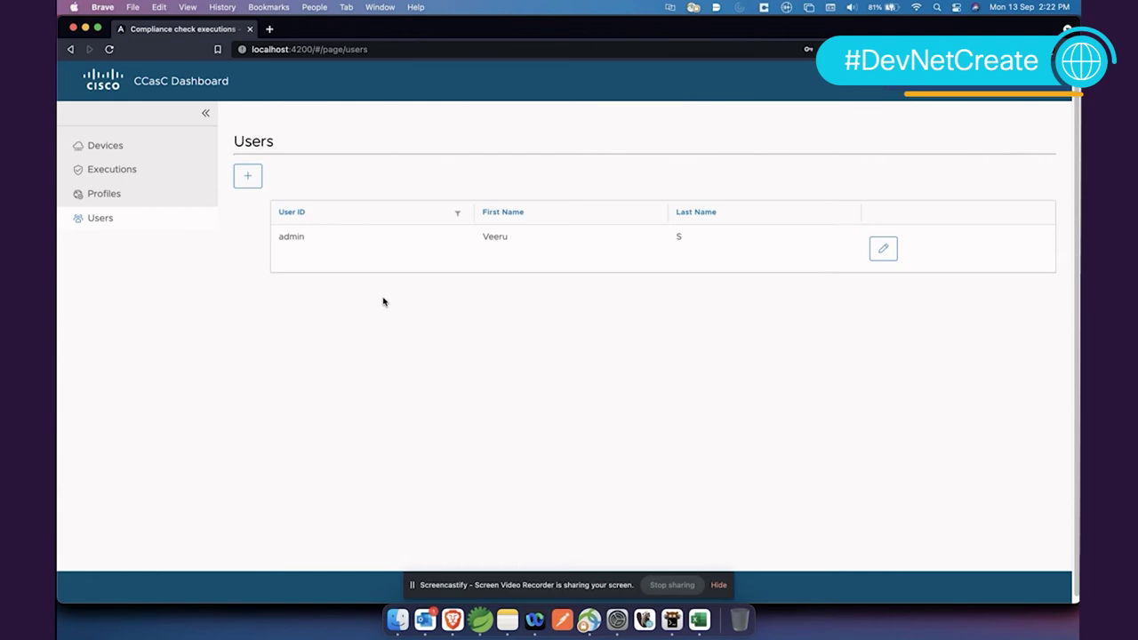
{"action": "left_click", "coordinate": [248, 176]}
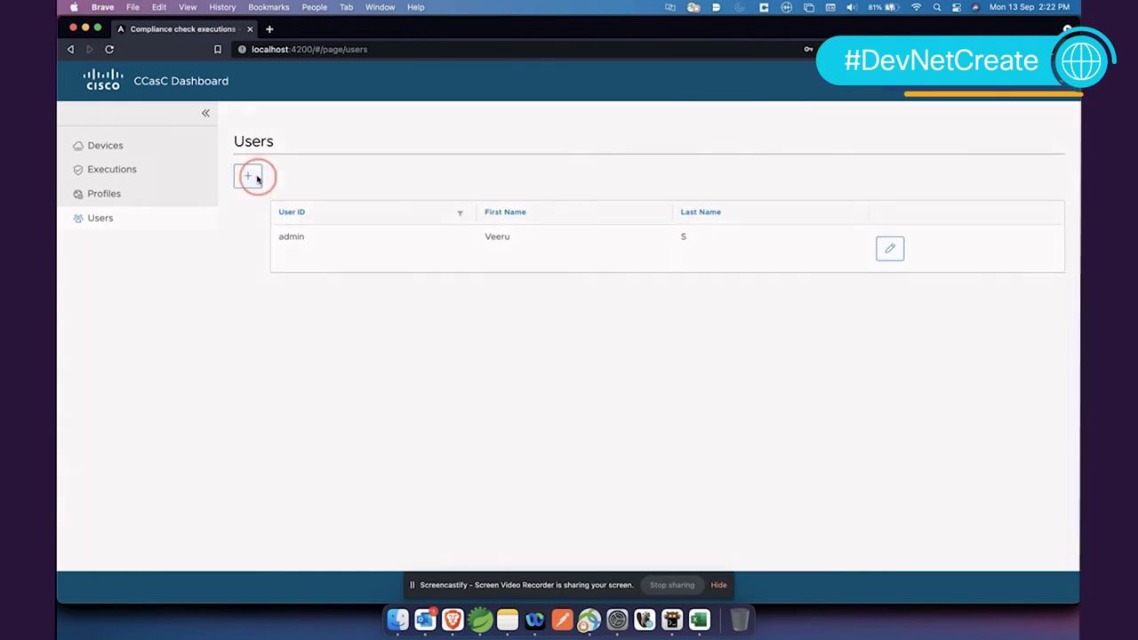
Enter the new user's username, first name, last name and a password, and save the account.
{"action": "left_click", "coordinate": [553, 257]}
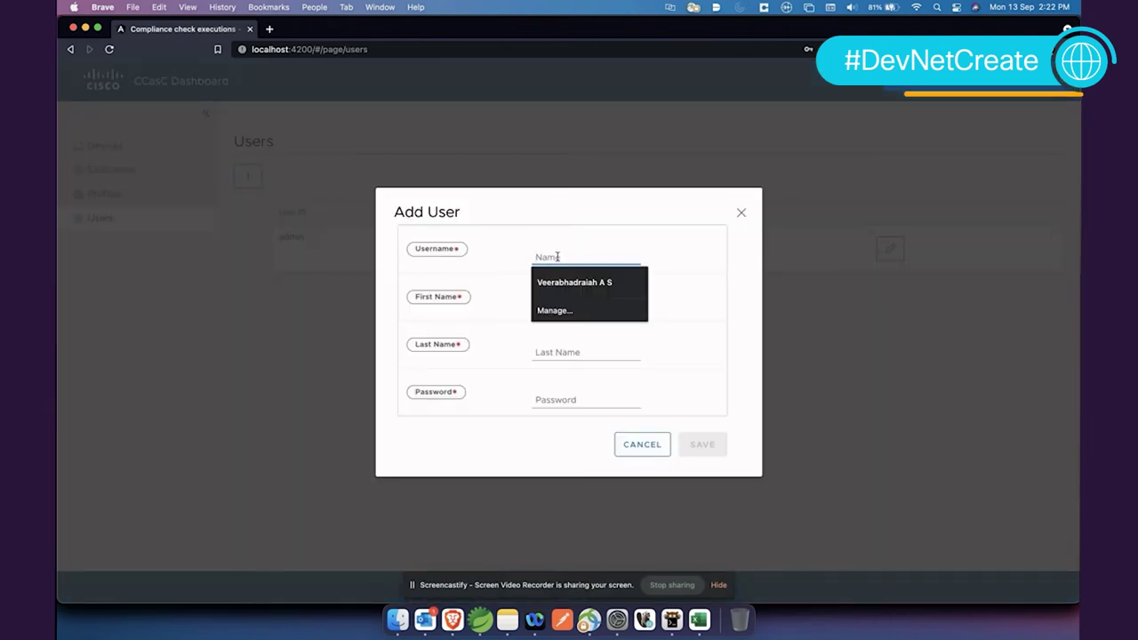
{"action": "type", "text": "Su"}
{"action": "key", "text": "BackSpace"}
{"action": "key", "text": "BackSpace"}
{"action": "key", "text": "BackSpace"}
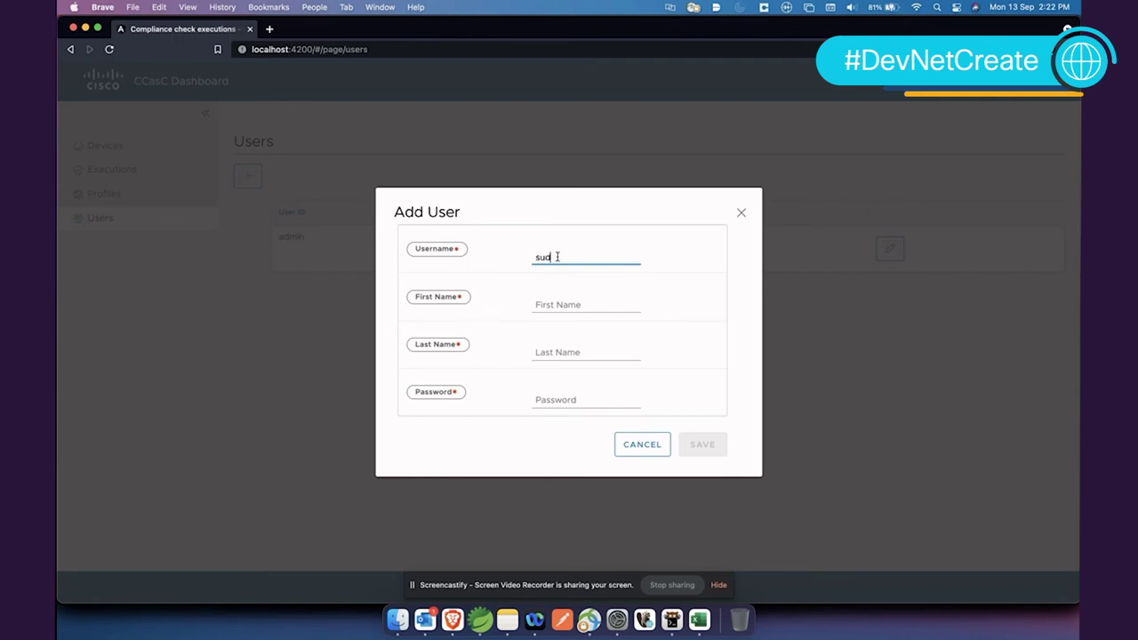
{"action": "type", "text": "sudipta"}
{"action": "key", "text": "Tab"}
{"action": "key", "text": "Tab"}
{"action": "key", "text": "Tab"}
{"action": "type", "text": "•••"}
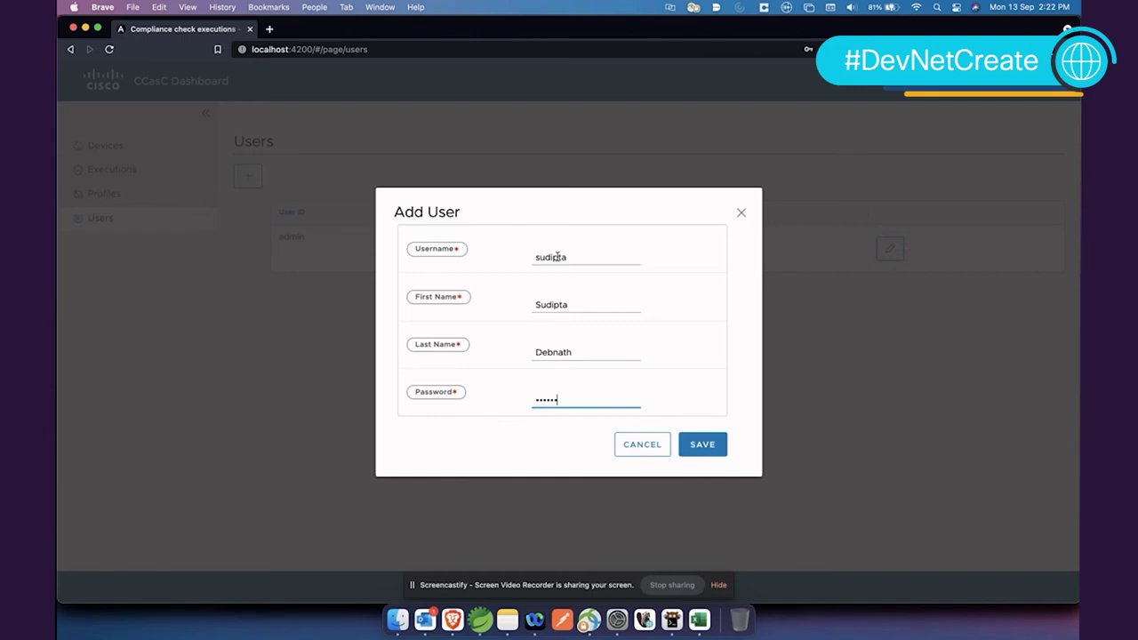
{"action": "left_click", "coordinate": [703, 444]}
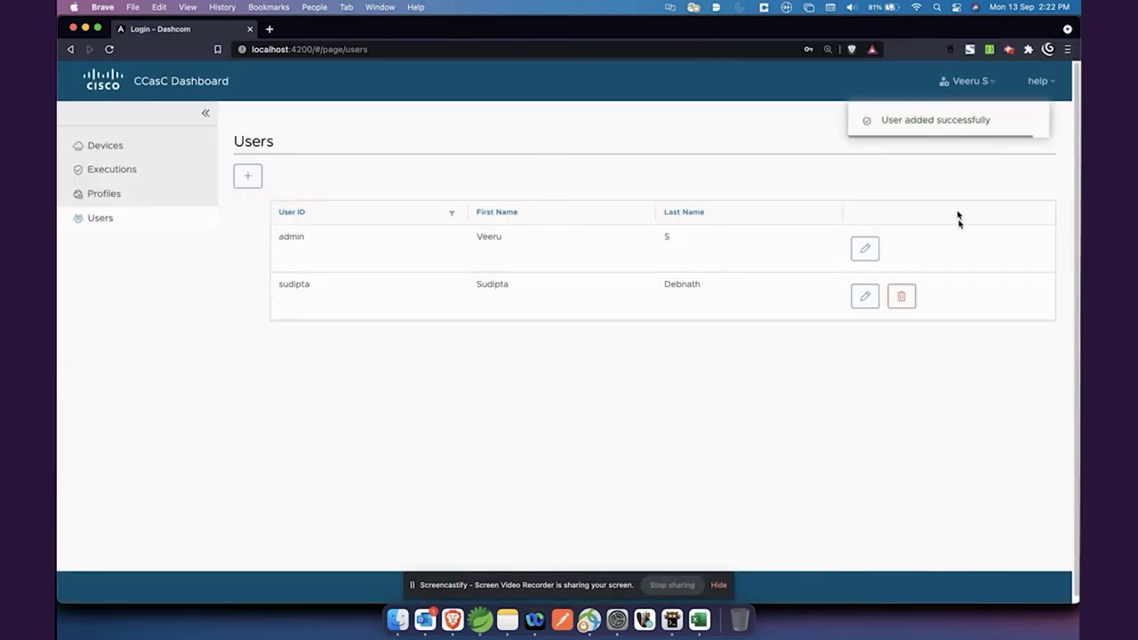
Log out of the admin account and confirm sign out.
{"action": "left_click", "coordinate": [965, 81]}
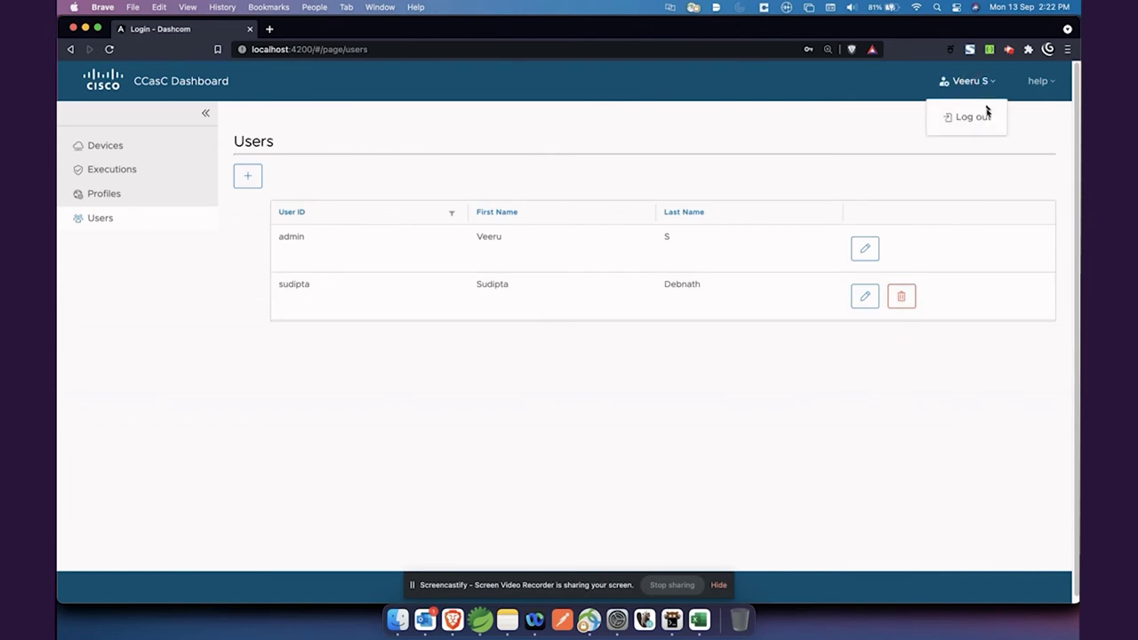
{"action": "left_click", "coordinate": [973, 118]}
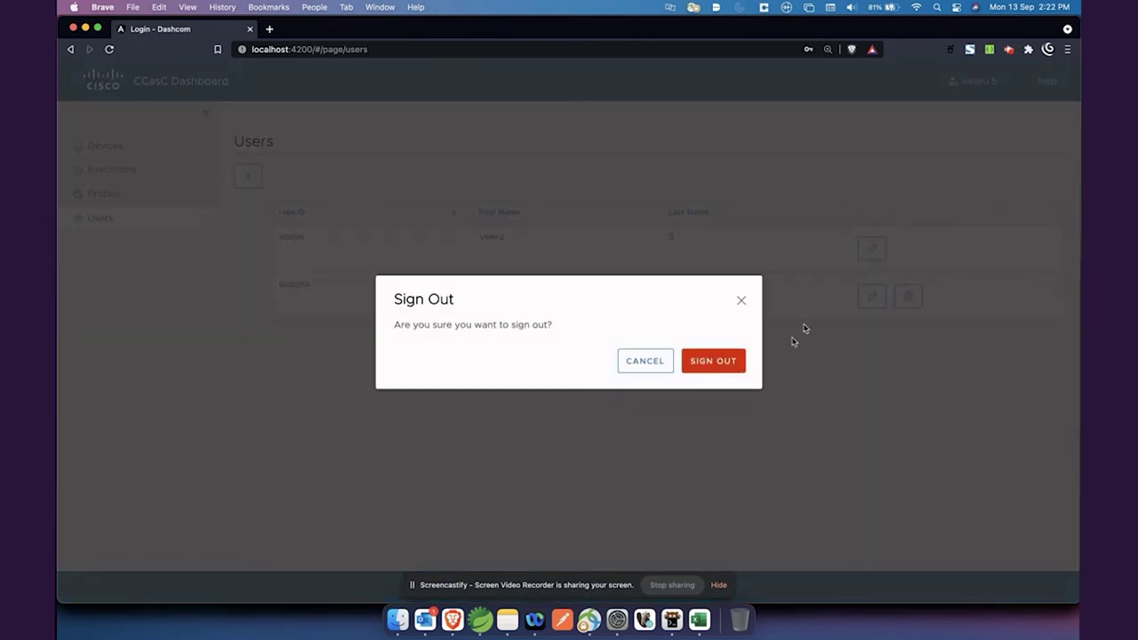
{"action": "left_click", "coordinate": [721, 364]}
Log in with the new user's username and password.
{"action": "left_click", "coordinate": [249, 310]}
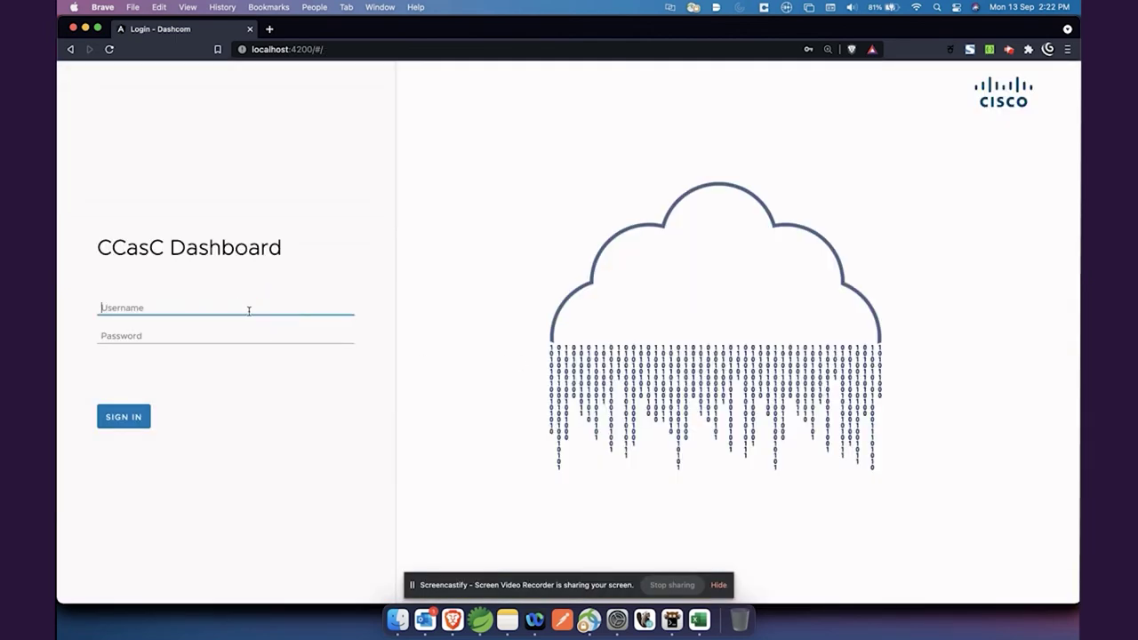
{"action": "type", "text": "sudipta"}
{"action": "key", "text": "Tab"}
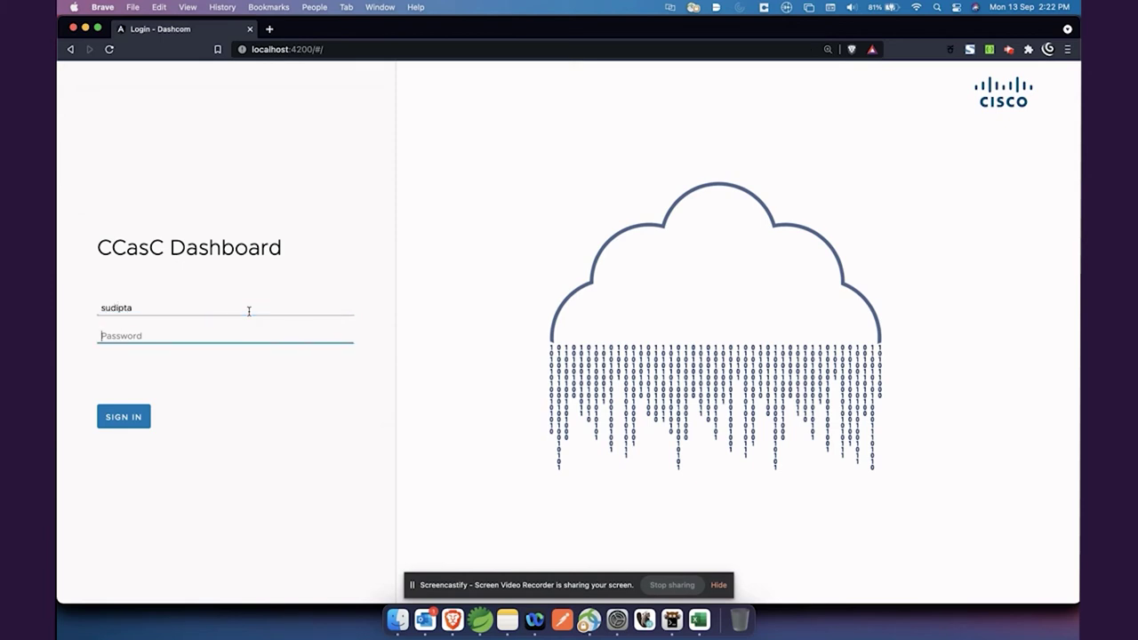
{"action": "type", "text": "•••"}
{"action": "key", "text": "Return"}
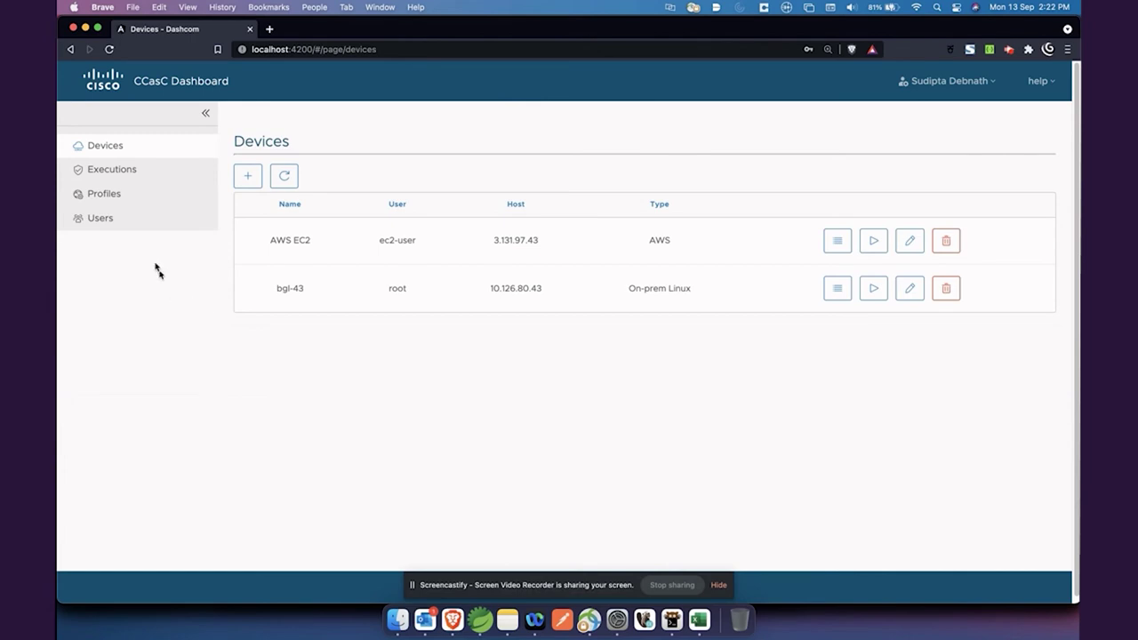
Cancel out of the second user's edit form, then go to Devices and Executions.
{"action": "left_click", "coordinate": [137, 223]}
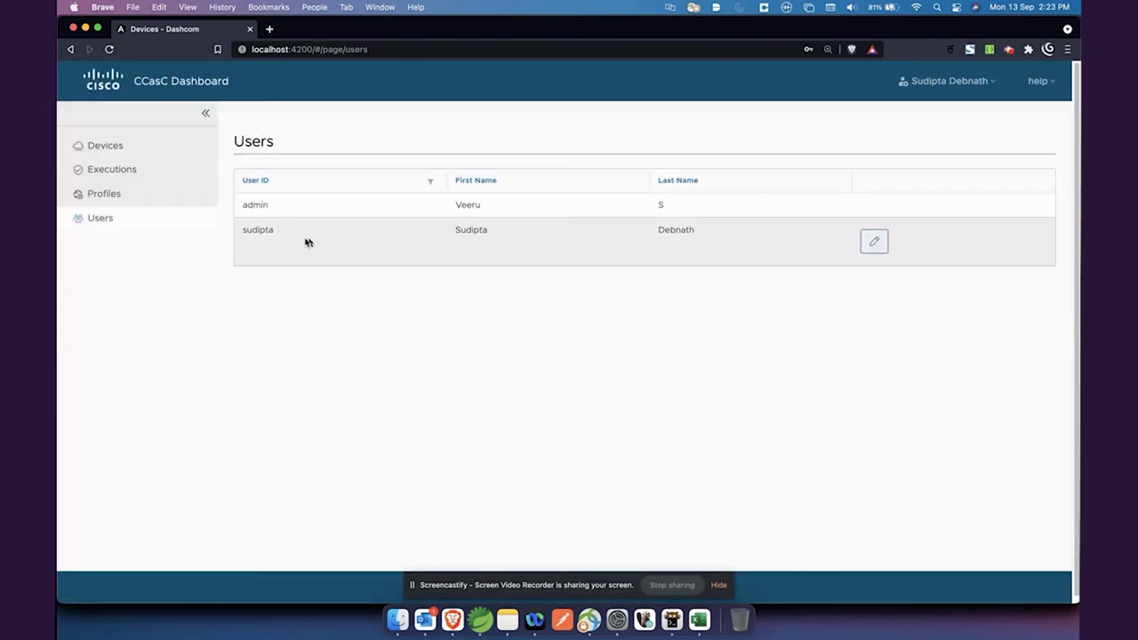
{"action": "left_click", "coordinate": [873, 241]}
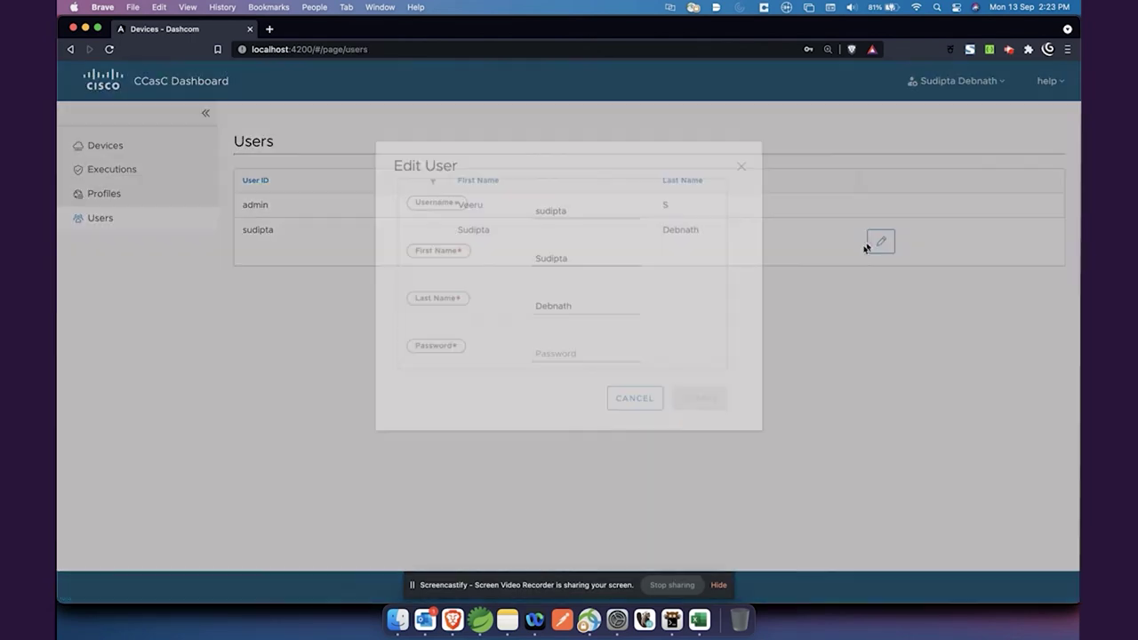
{"action": "left_click", "coordinate": [595, 399]}
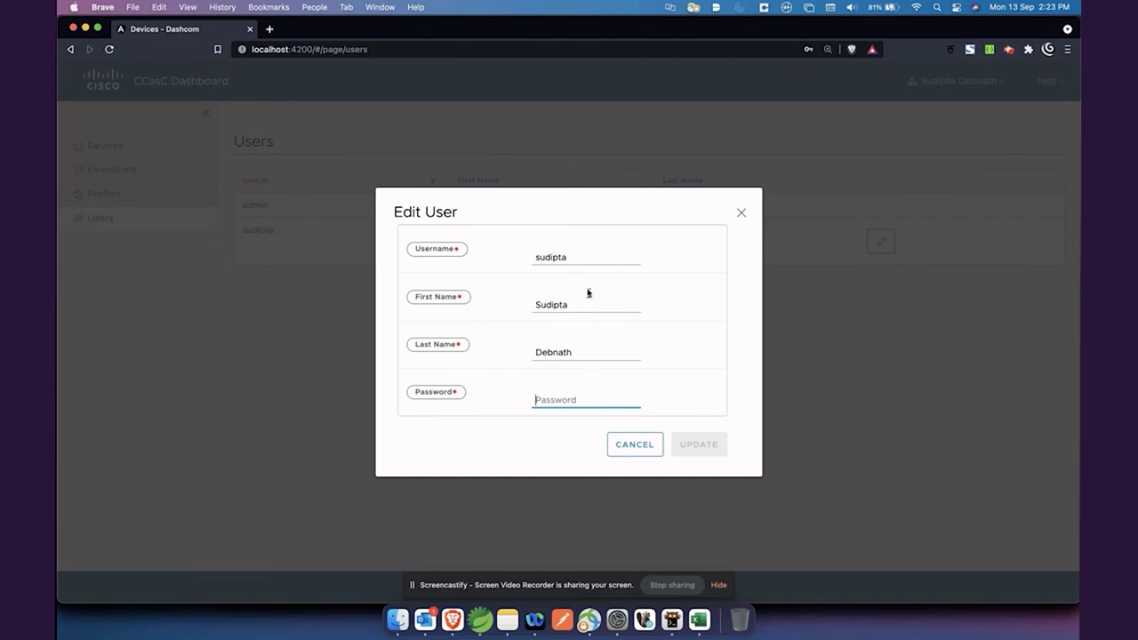
{"action": "left_click", "coordinate": [633, 447]}
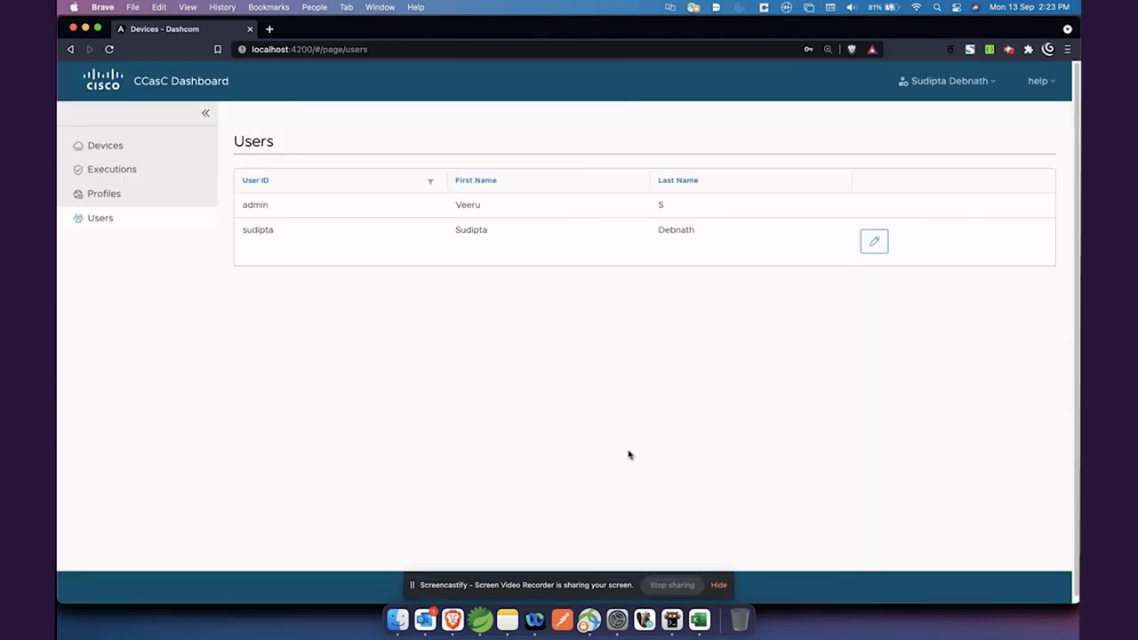
{"action": "left_click", "coordinate": [143, 153]}
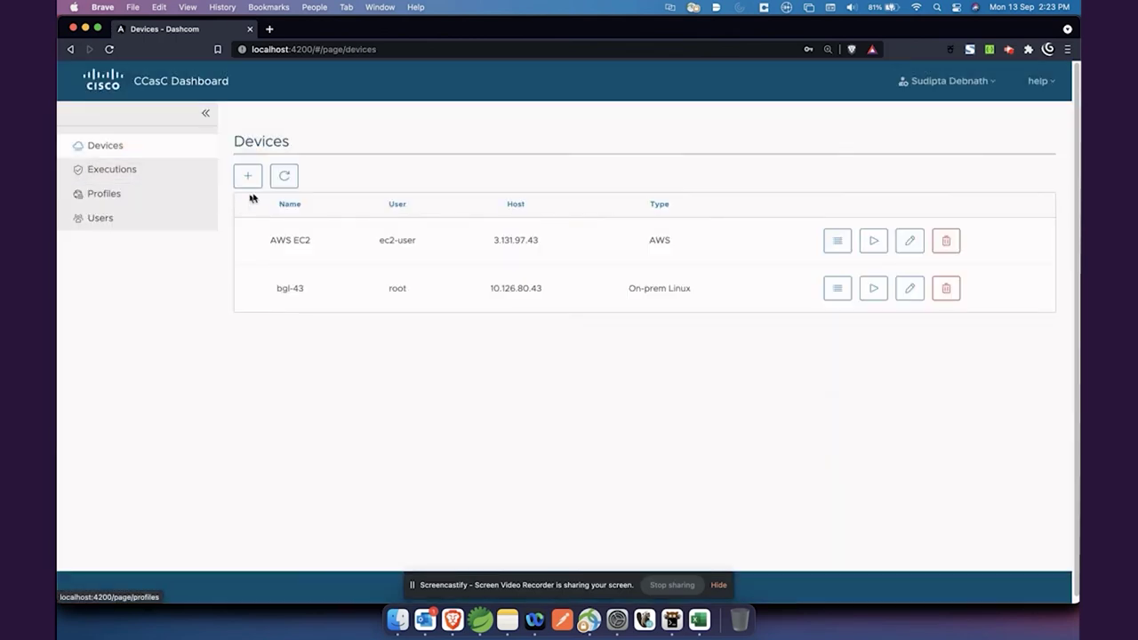
{"action": "left_click", "coordinate": [141, 176]}
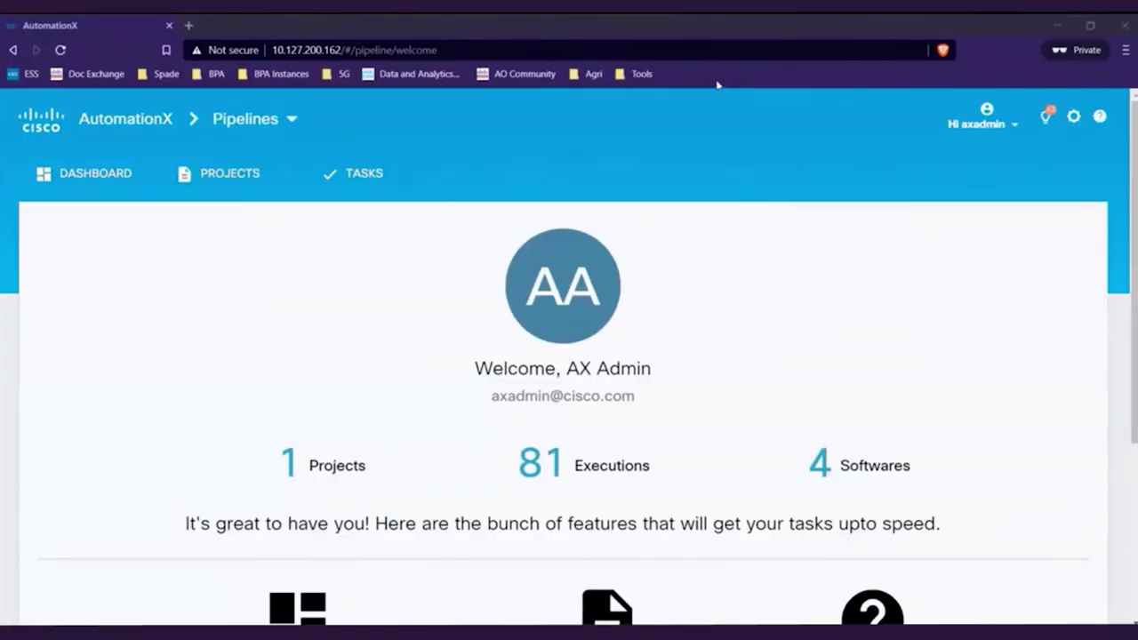
From the AutomationX dashboard, open the CCasC project and show its Software list.
{"action": "left_click", "coordinate": [735, 293]}
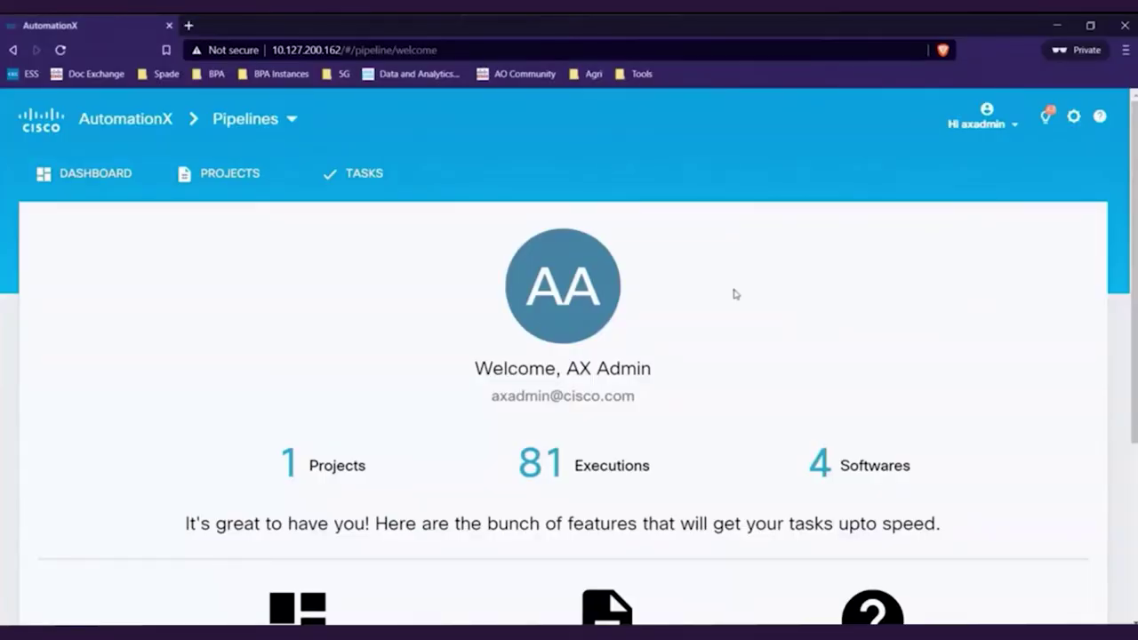
{"action": "scroll", "coordinate": [733, 293], "scroll_direction": "down", "scroll_amount": 1}
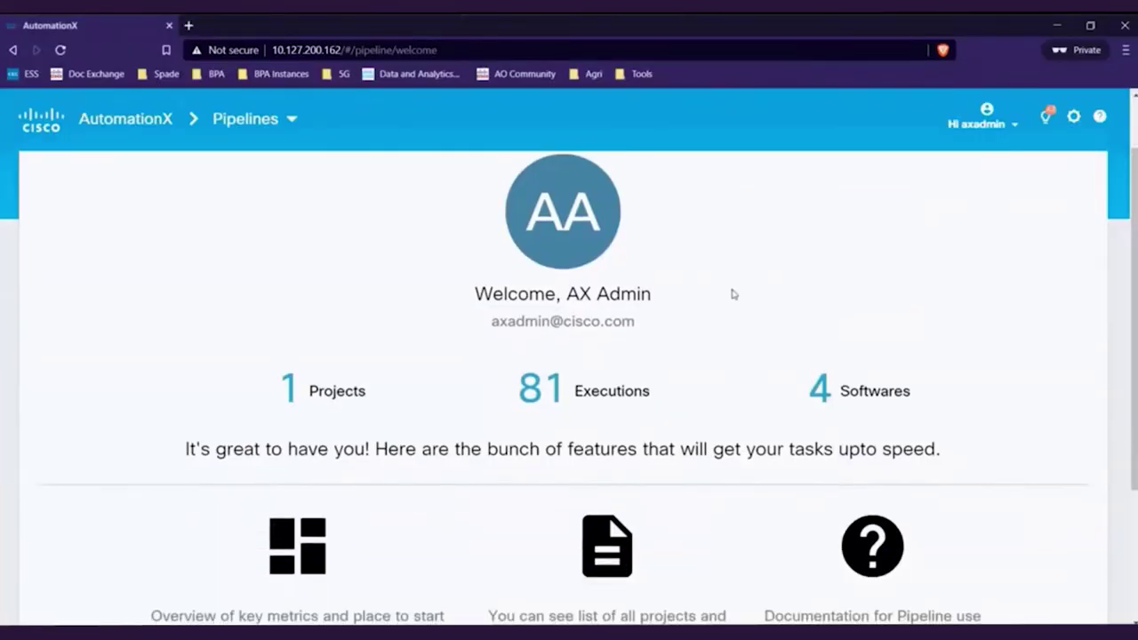
{"action": "scroll", "coordinate": [733, 294], "scroll_direction": "up", "scroll_amount": 1}
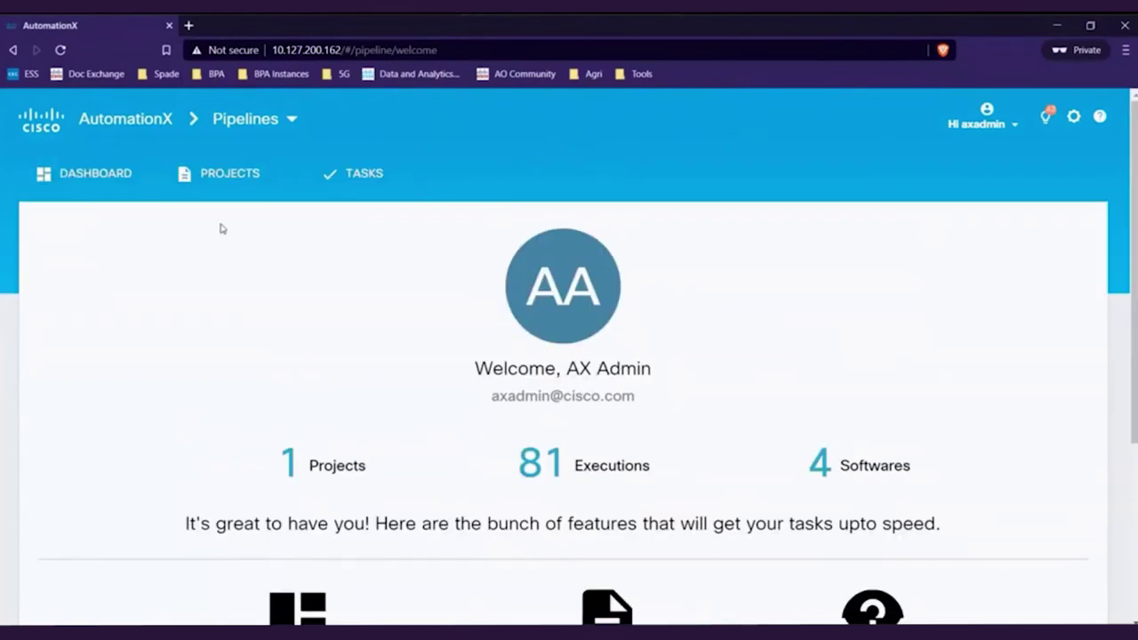
{"action": "left_click", "coordinate": [102, 172]}
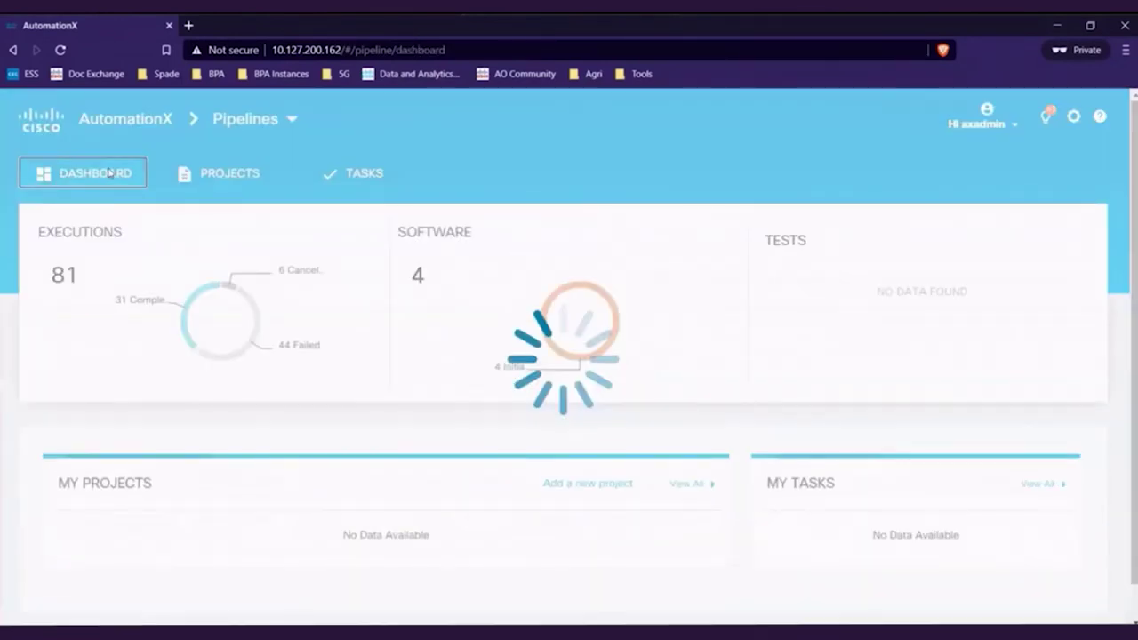
{"action": "scroll", "coordinate": [335, 381], "scroll_direction": "down", "scroll_amount": 3}
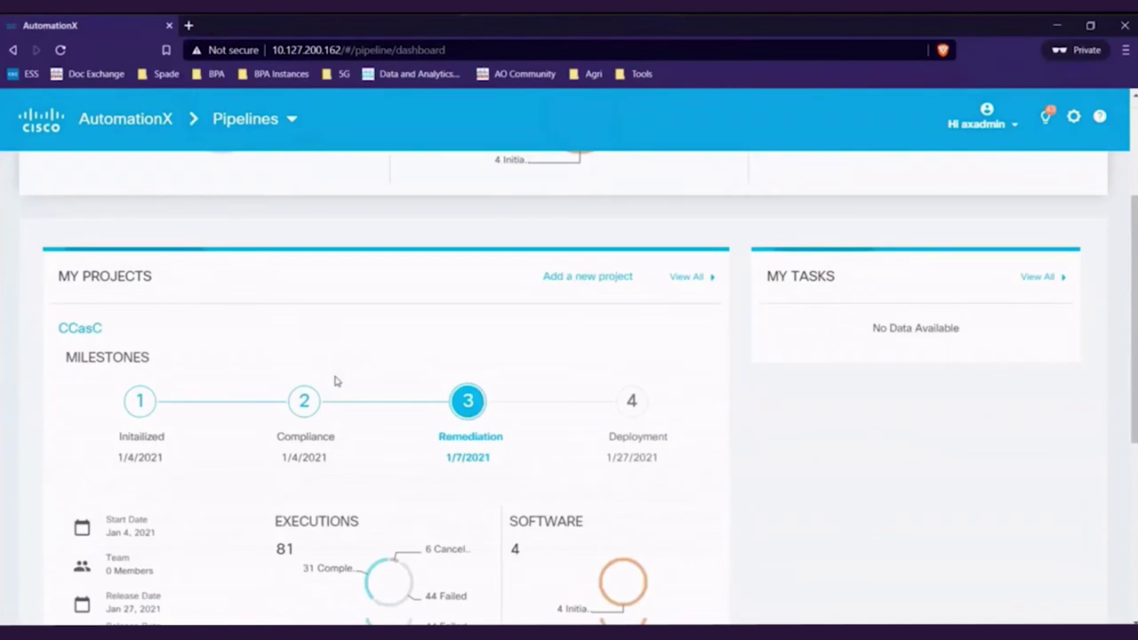
{"action": "left_click", "coordinate": [135, 411]}
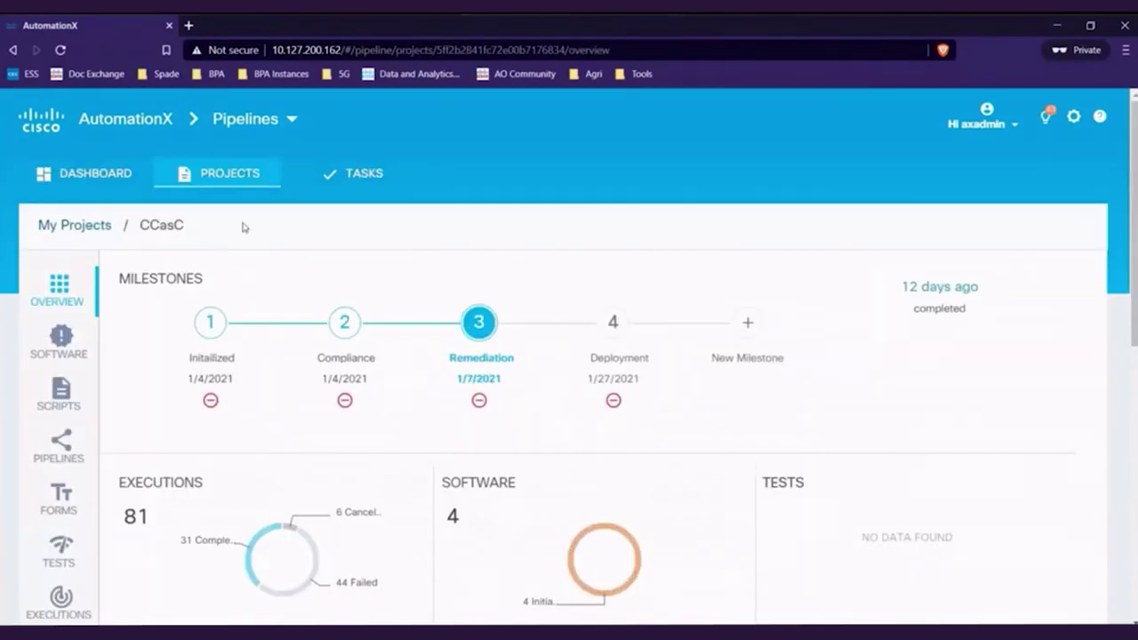
{"action": "left_click", "coordinate": [64, 354]}
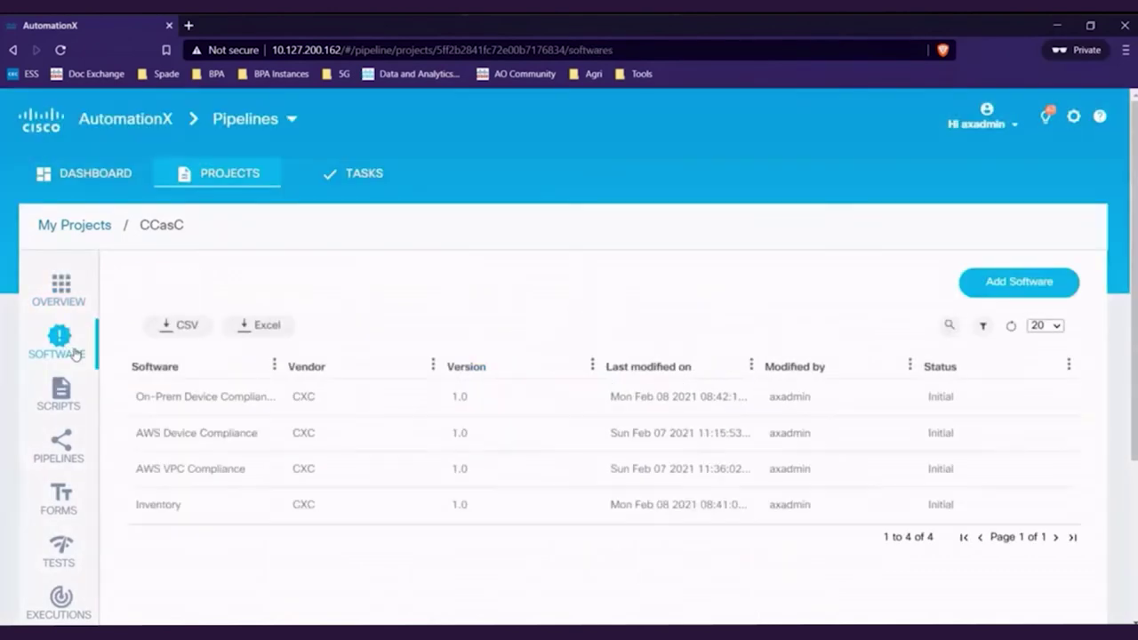
Run the latest add-device-onprem workflow of the Inventory software and view the project's Executions.
{"action": "left_click_drag", "start_coordinate": [276, 366], "coordinate": [338, 366]}
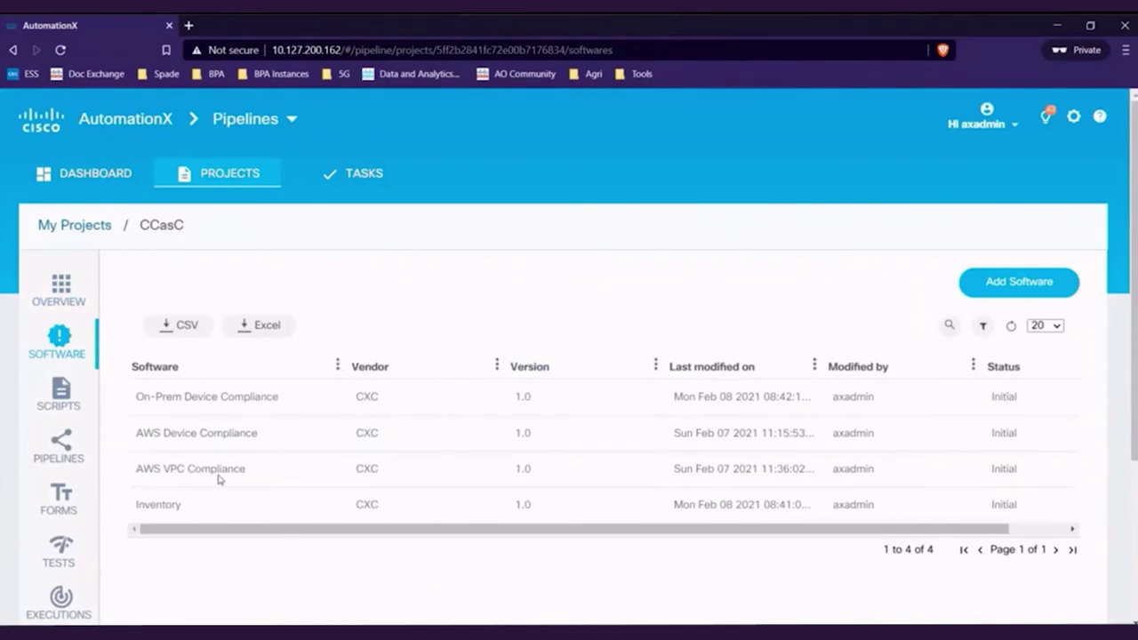
{"action": "left_click", "coordinate": [160, 505]}
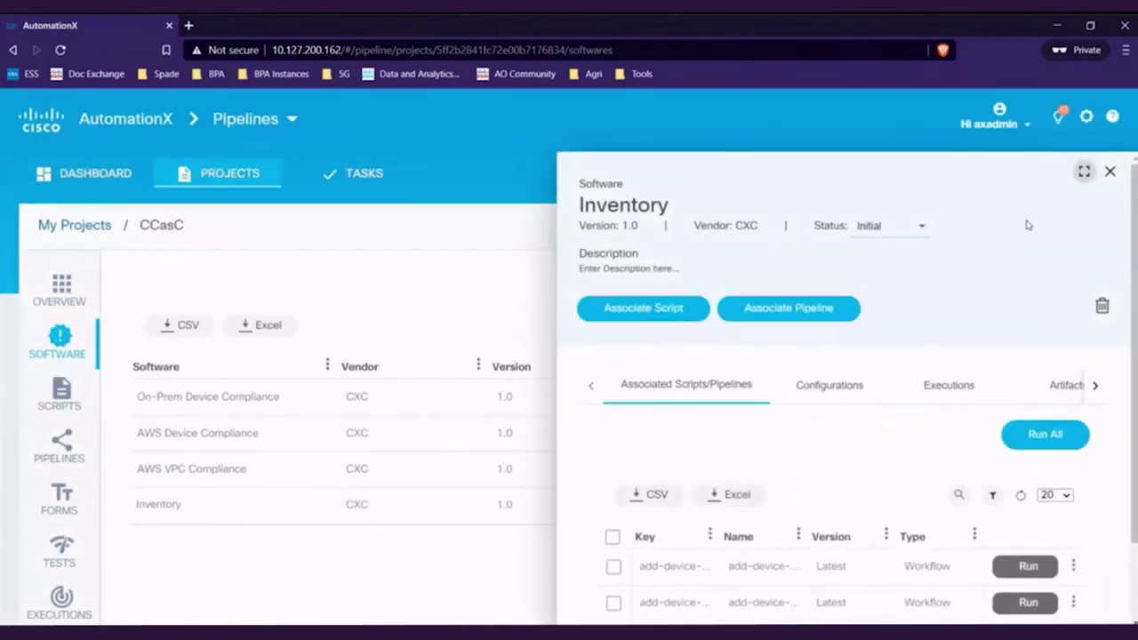
{"action": "left_click", "coordinate": [1083, 172]}
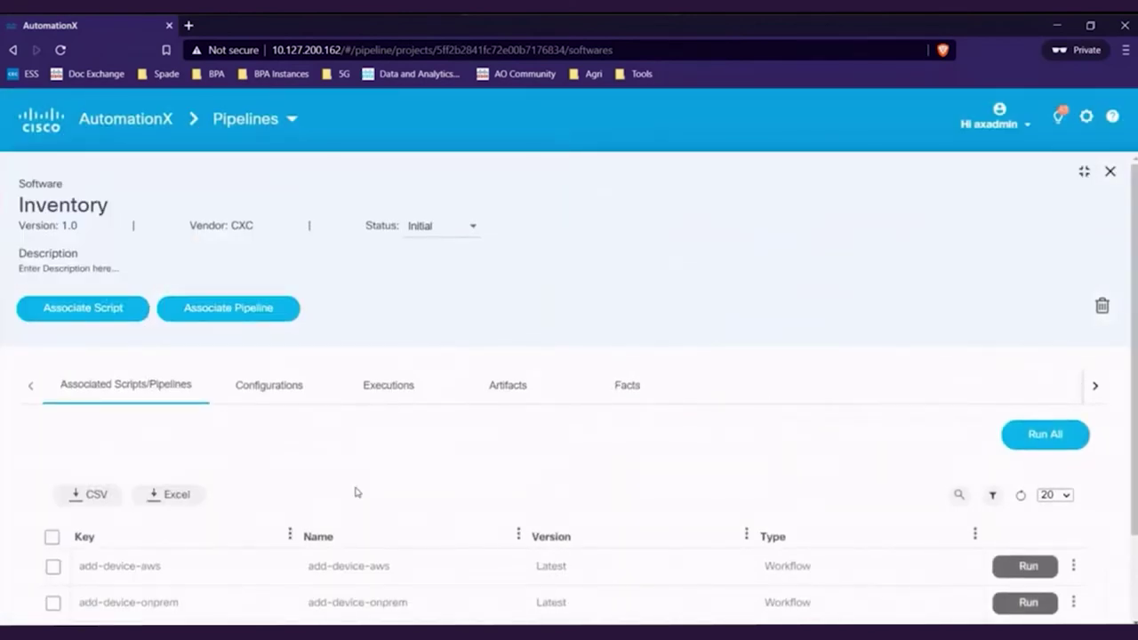
{"action": "scroll", "coordinate": [208, 529], "scroll_direction": "down", "scroll_amount": 2}
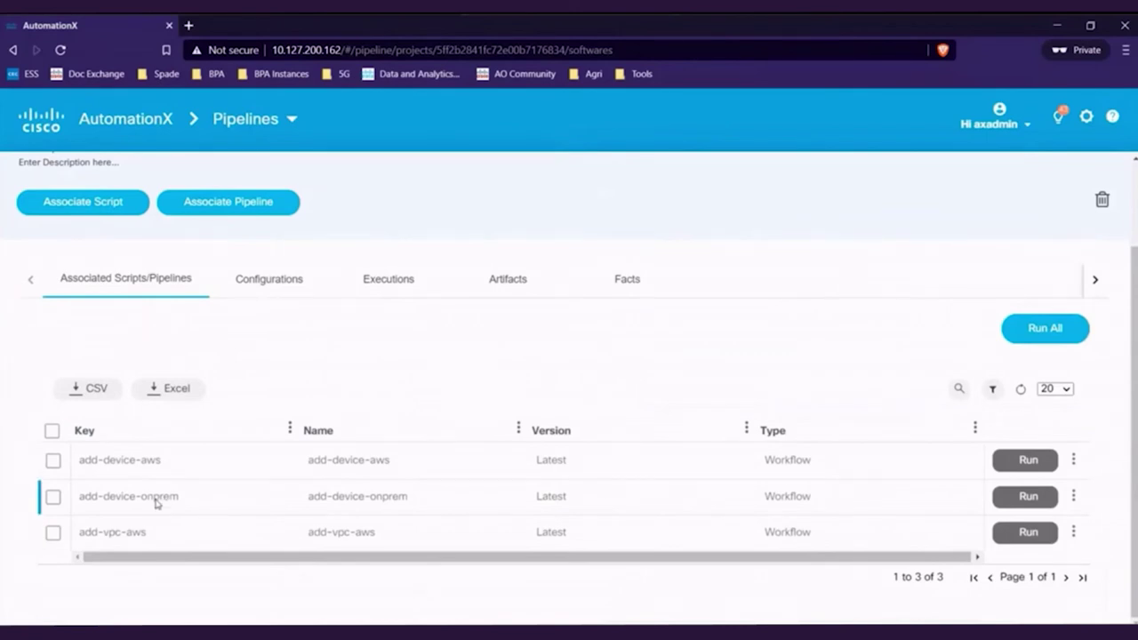
{"action": "left_click", "coordinate": [1032, 506]}
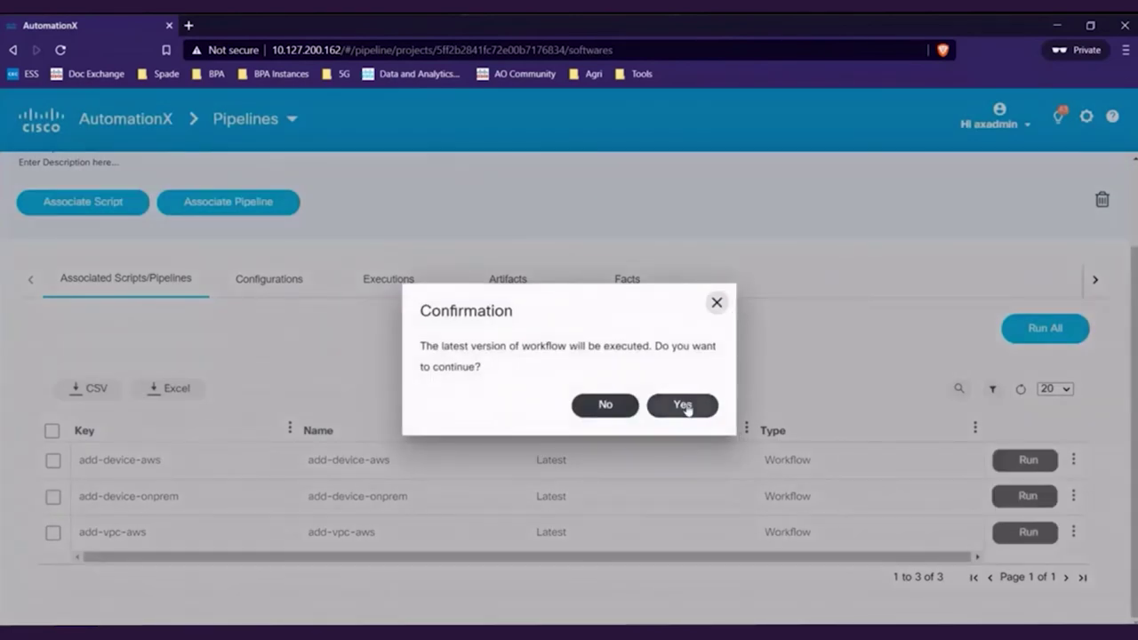
{"action": "left_click", "coordinate": [686, 407]}
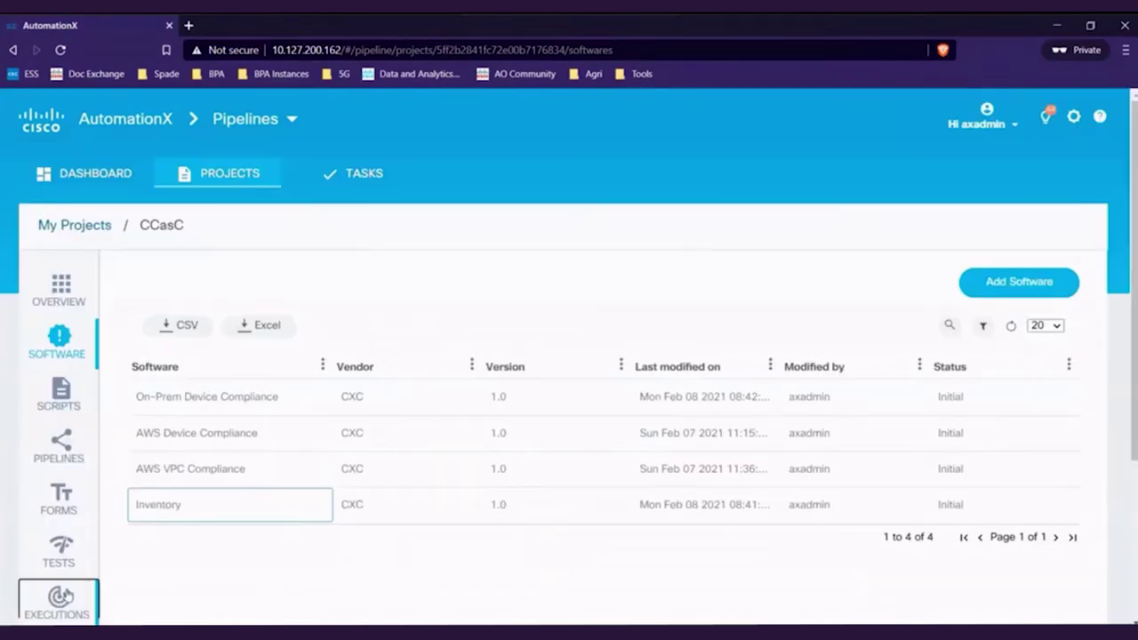
{"action": "left_click", "coordinate": [61, 595]}
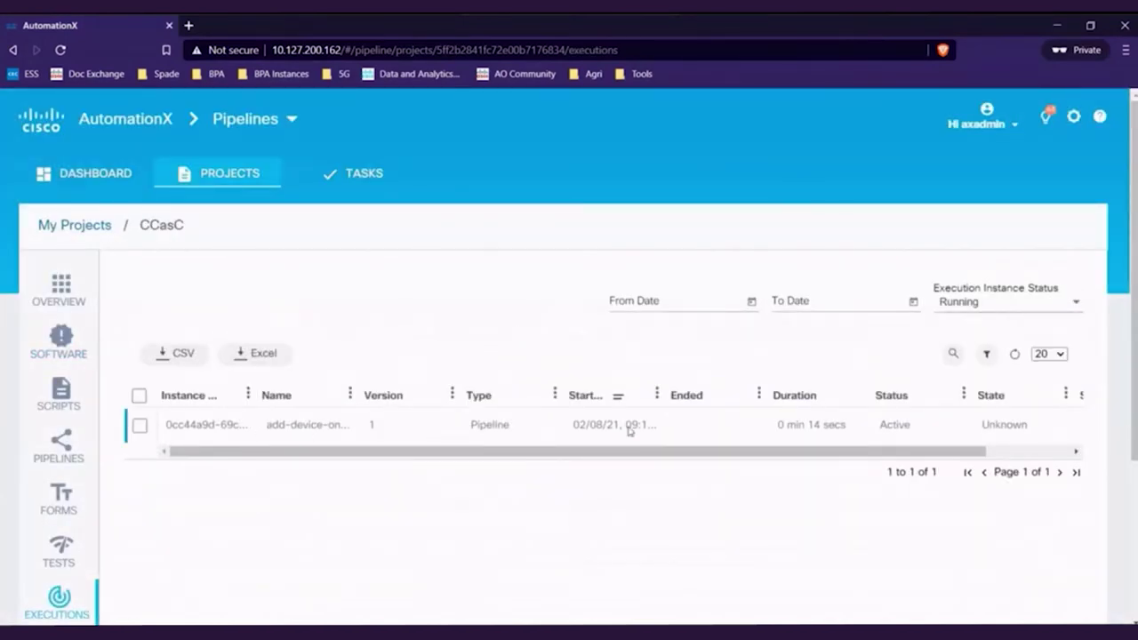
Complete the running execution's Input Device Parameters task for host cx-os-04 at 10.127.200.163.
{"action": "left_click", "coordinate": [331, 428]}
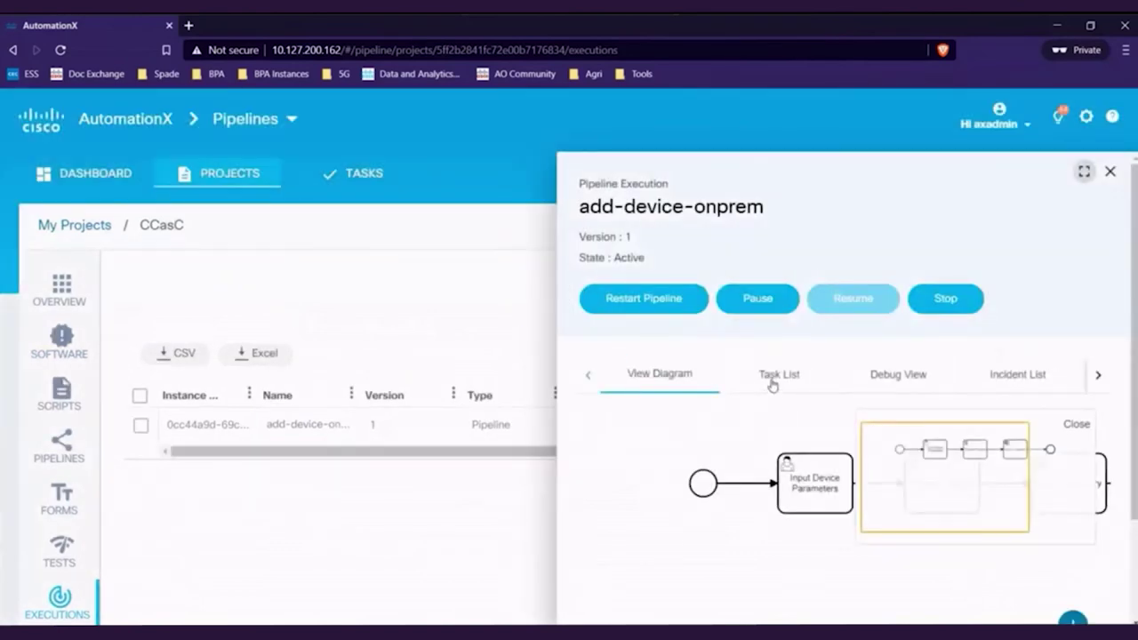
{"action": "left_click", "coordinate": [772, 383]}
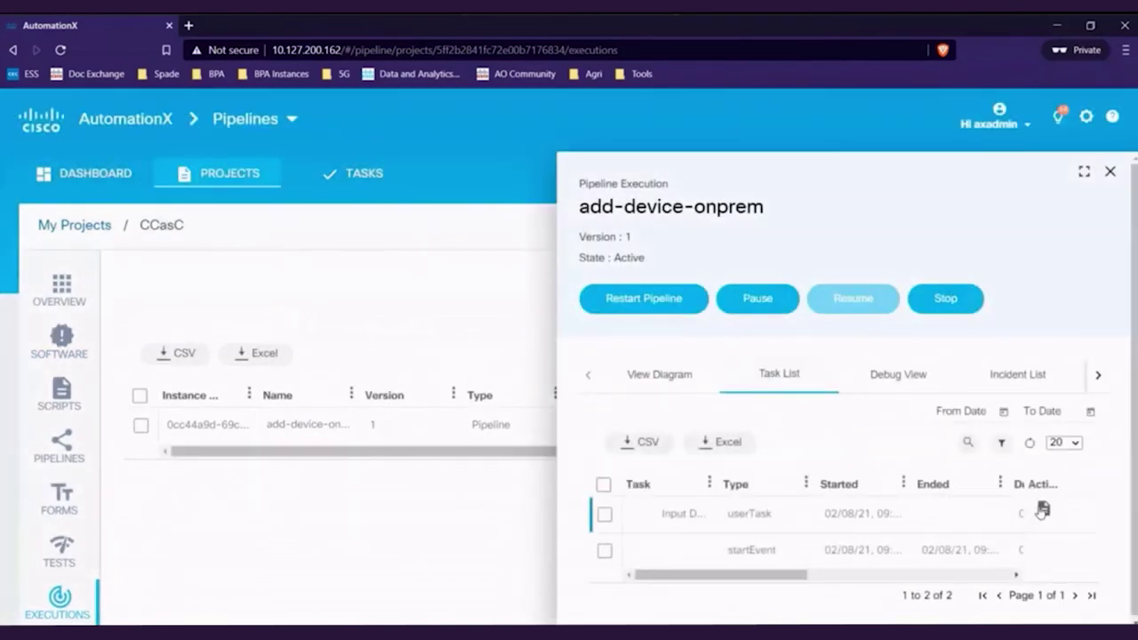
{"action": "left_click", "coordinate": [1044, 509]}
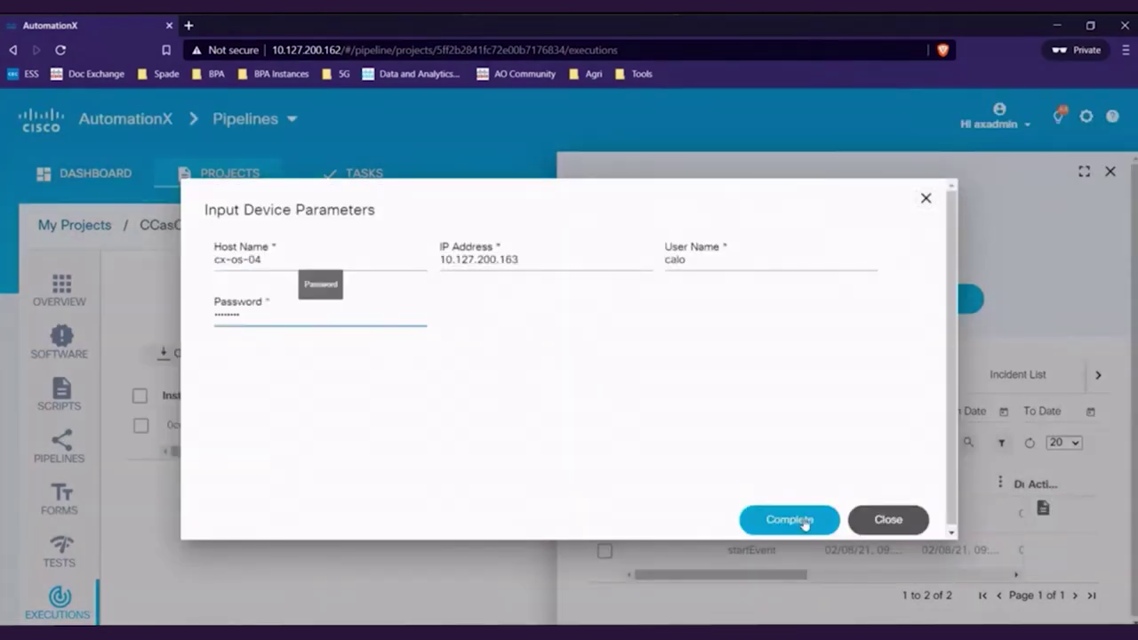
{"action": "left_click", "coordinate": [805, 523]}
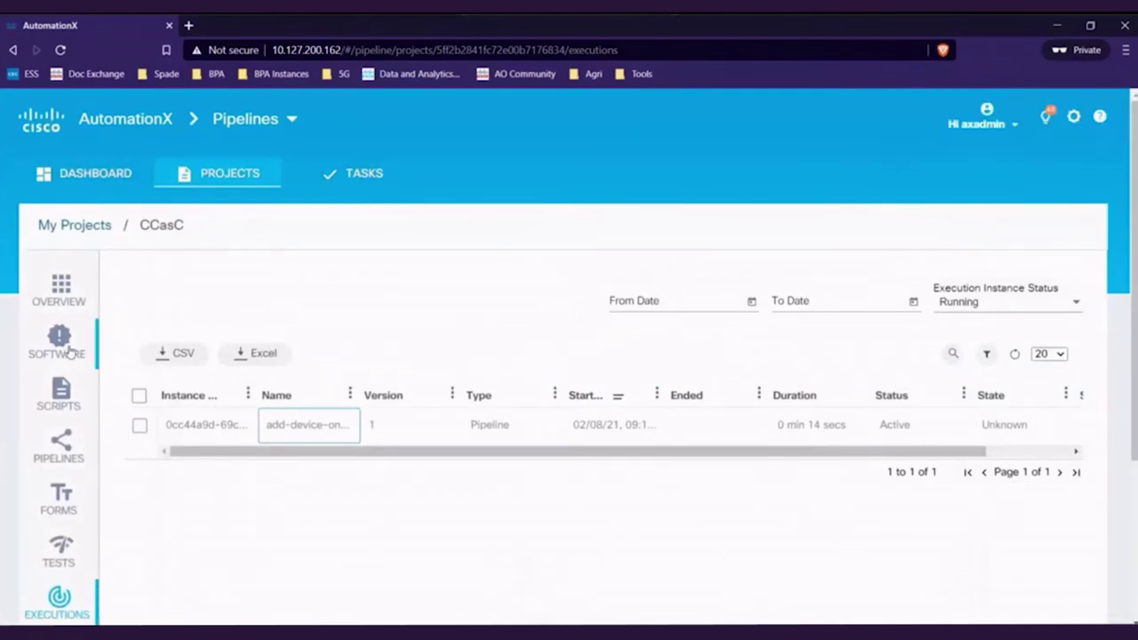
{"action": "left_click", "coordinate": [70, 352]}
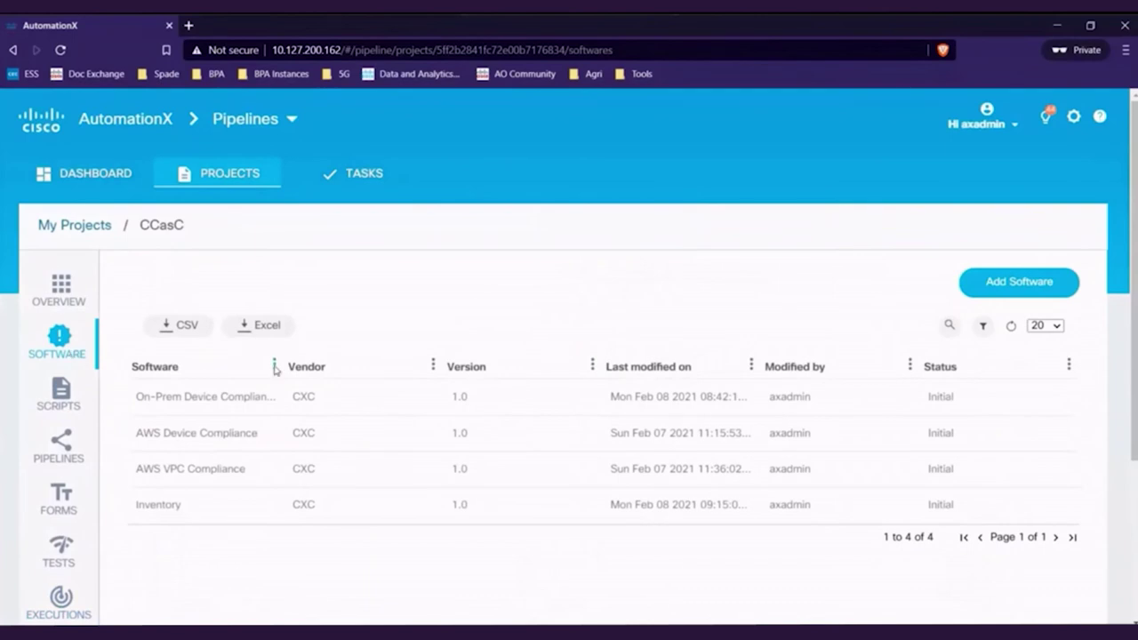
Run On-Prem Device Compliance's latest Check Compliance - Onprem workflow and list pending tasks.
{"action": "left_click_drag", "start_coordinate": [275, 364], "coordinate": [389, 366]}
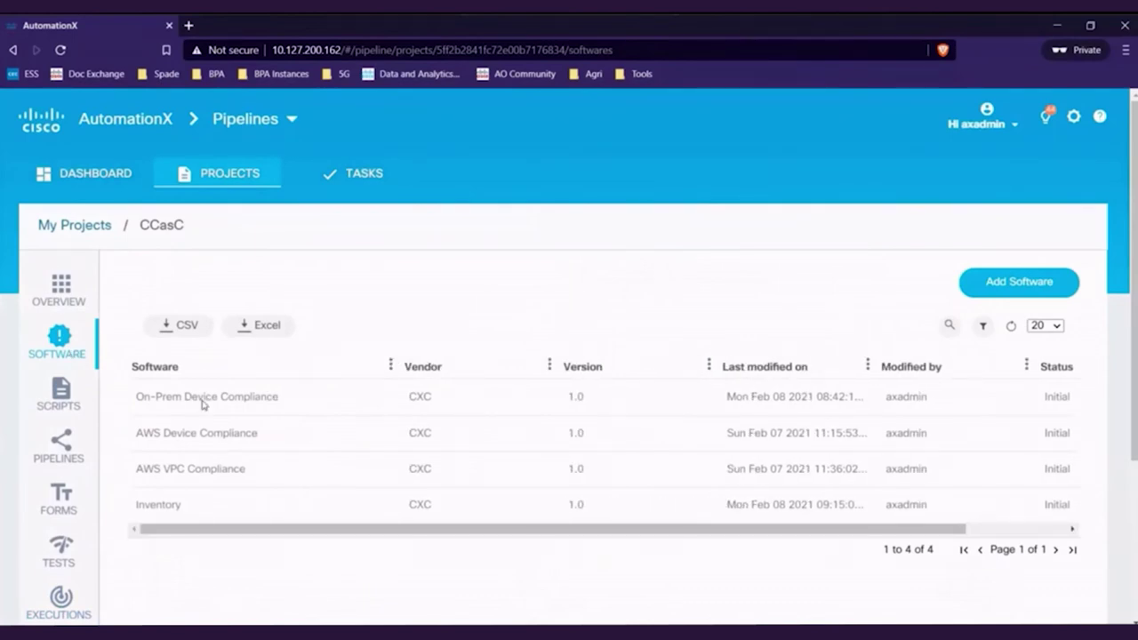
{"action": "left_click", "coordinate": [202, 403]}
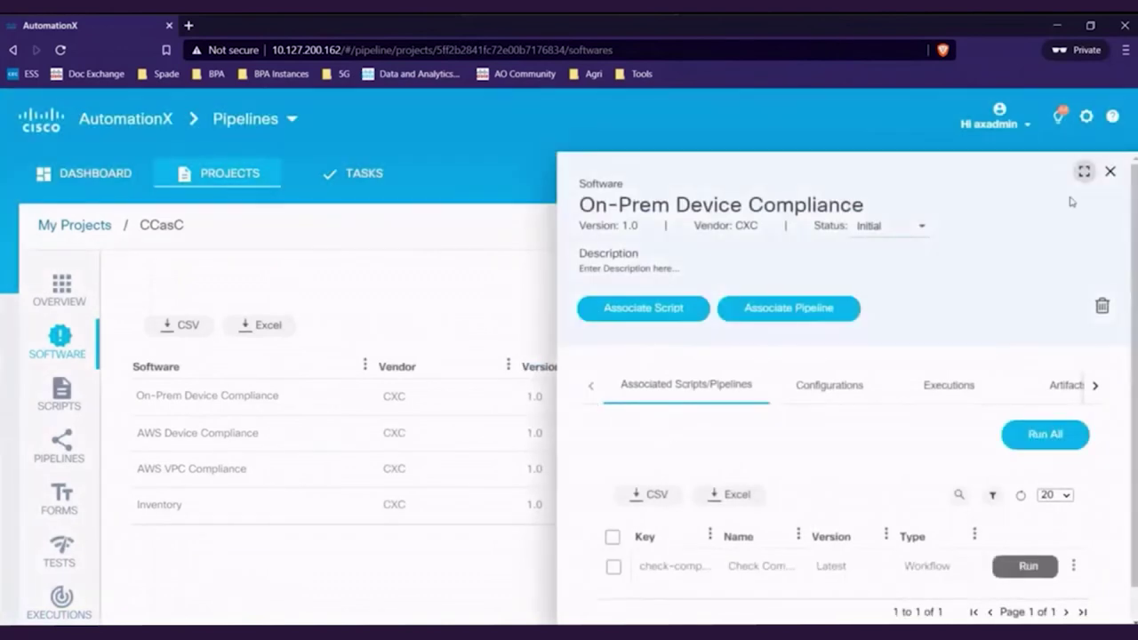
{"action": "left_click", "coordinate": [1083, 172]}
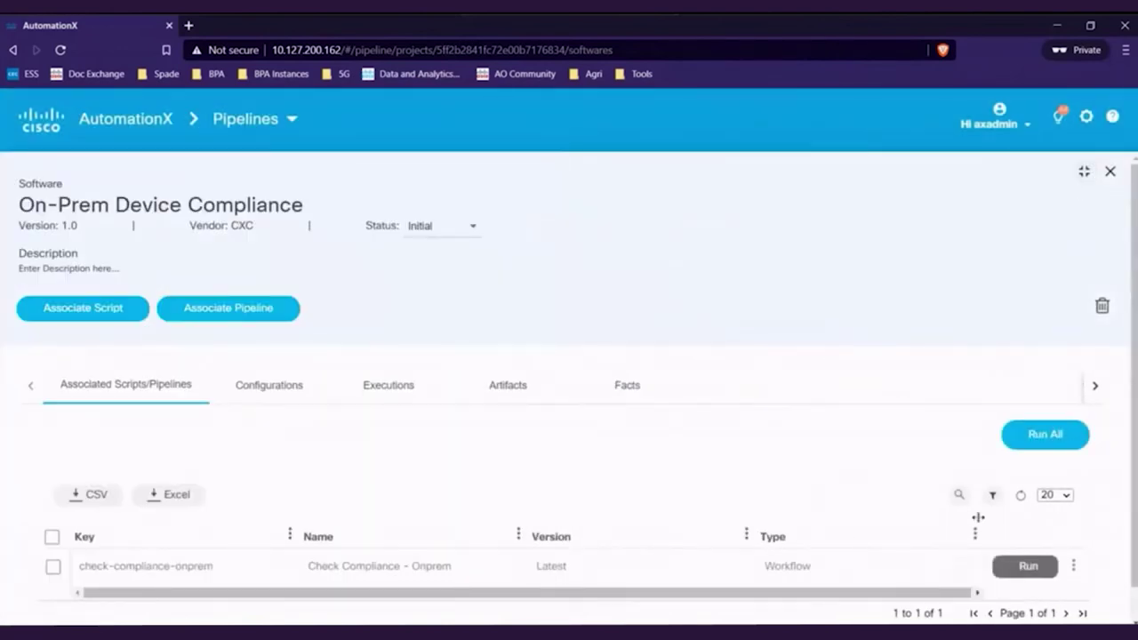
{"action": "left_click", "coordinate": [1026, 568]}
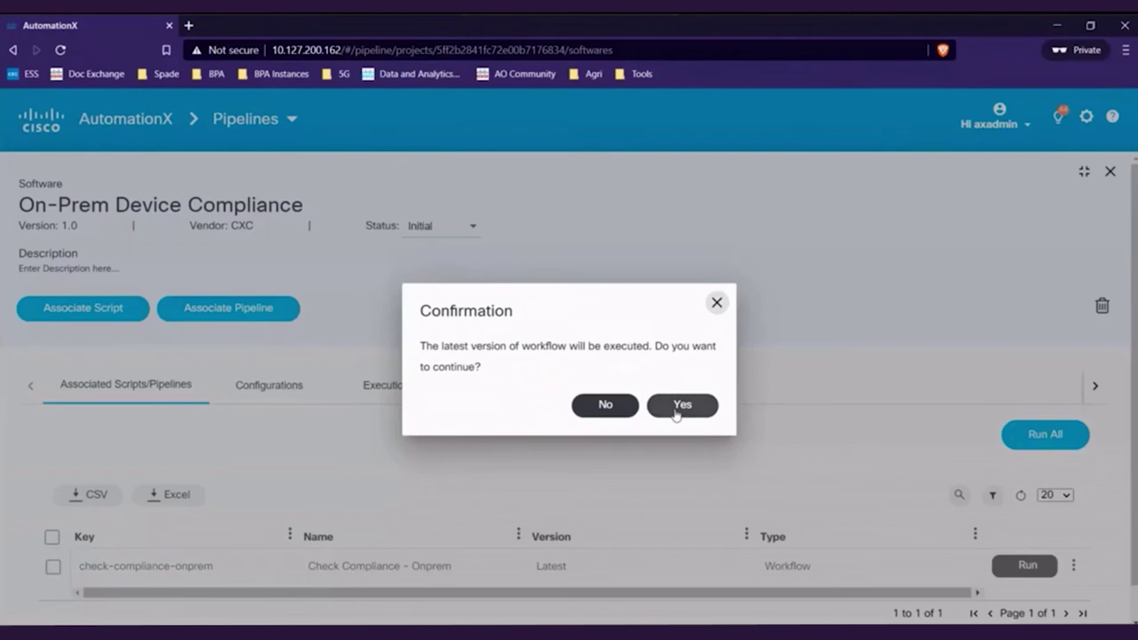
{"action": "left_click", "coordinate": [681, 404]}
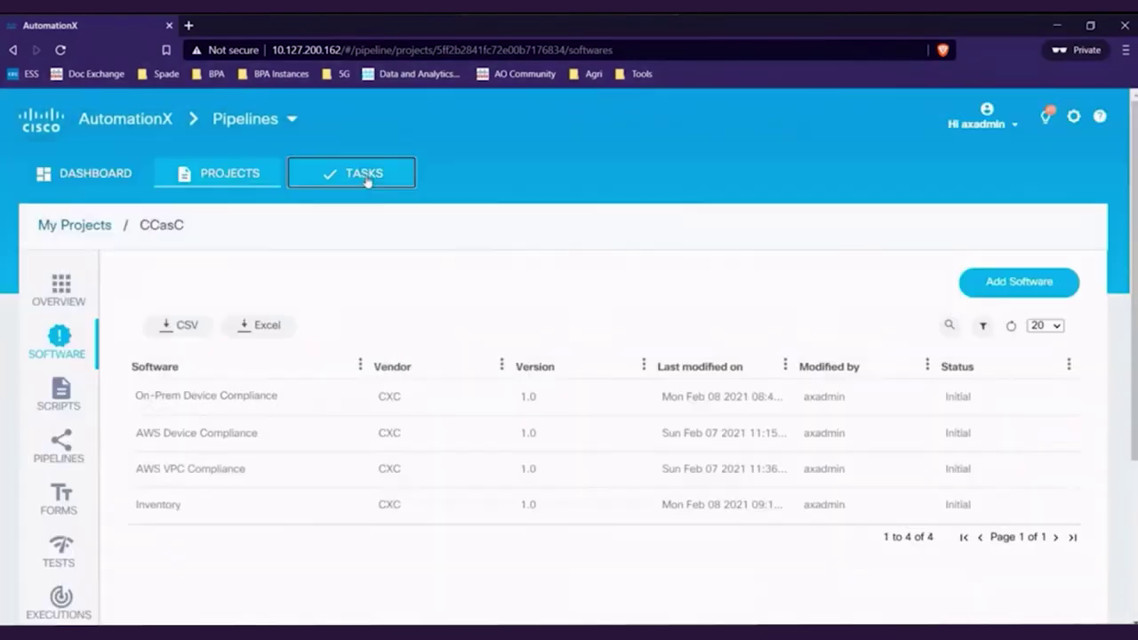
{"action": "left_click", "coordinate": [366, 178]}
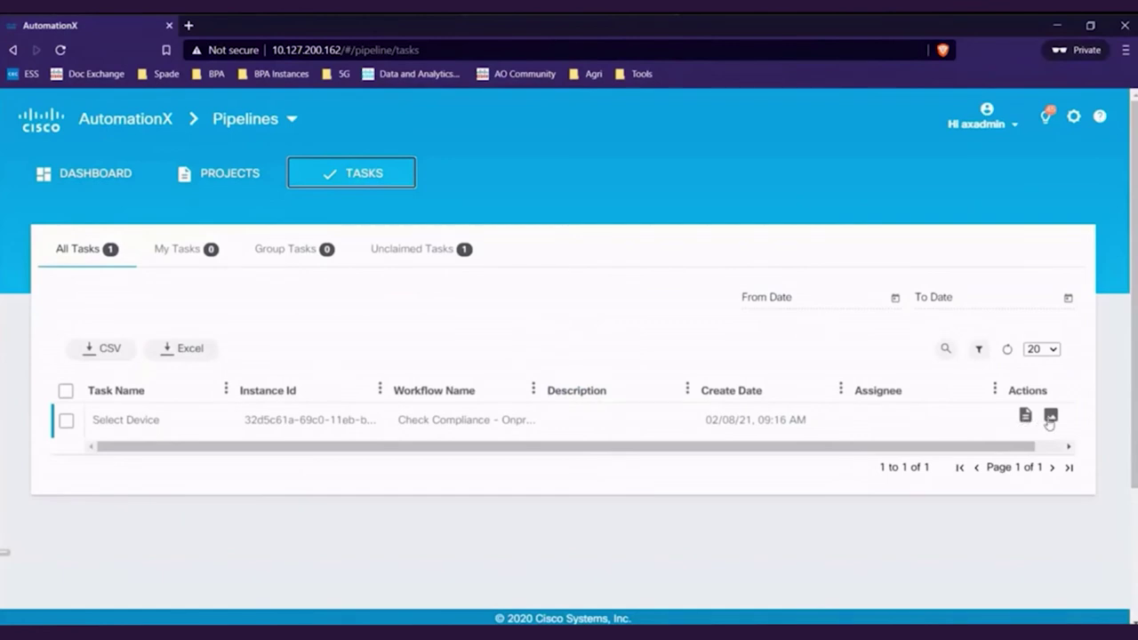
Inspect the Select Device task's workflow diagram enlarged, panning to its later report steps.
{"action": "left_click", "coordinate": [1049, 416]}
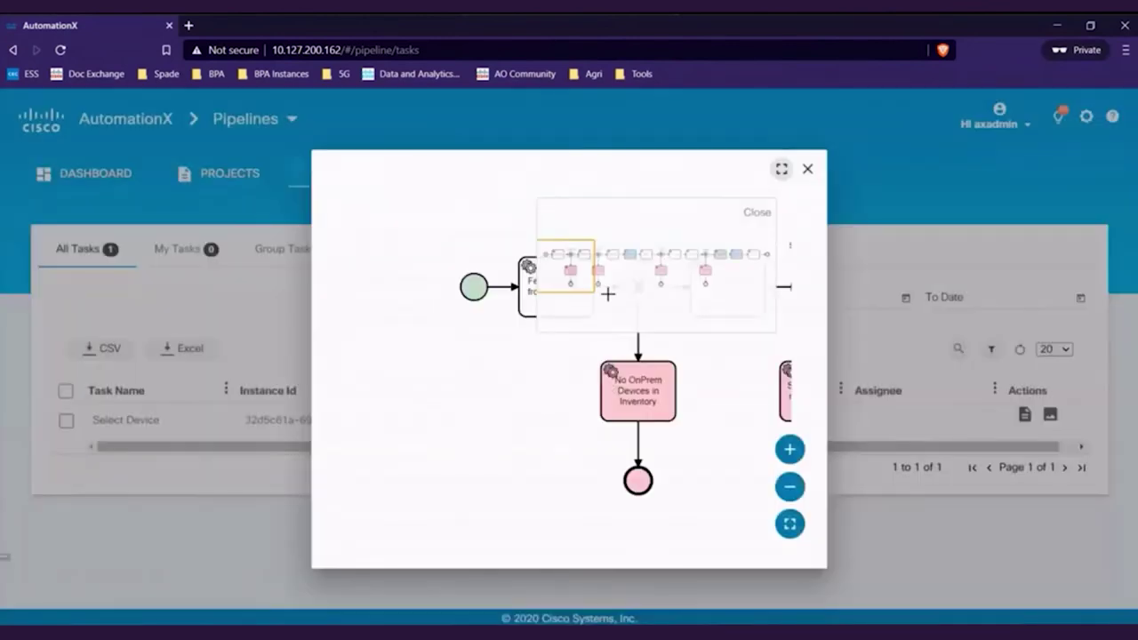
{"action": "left_click", "coordinate": [781, 173]}
{"action": "left_click_drag", "start_coordinate": [902, 224], "coordinate": [991, 231]}
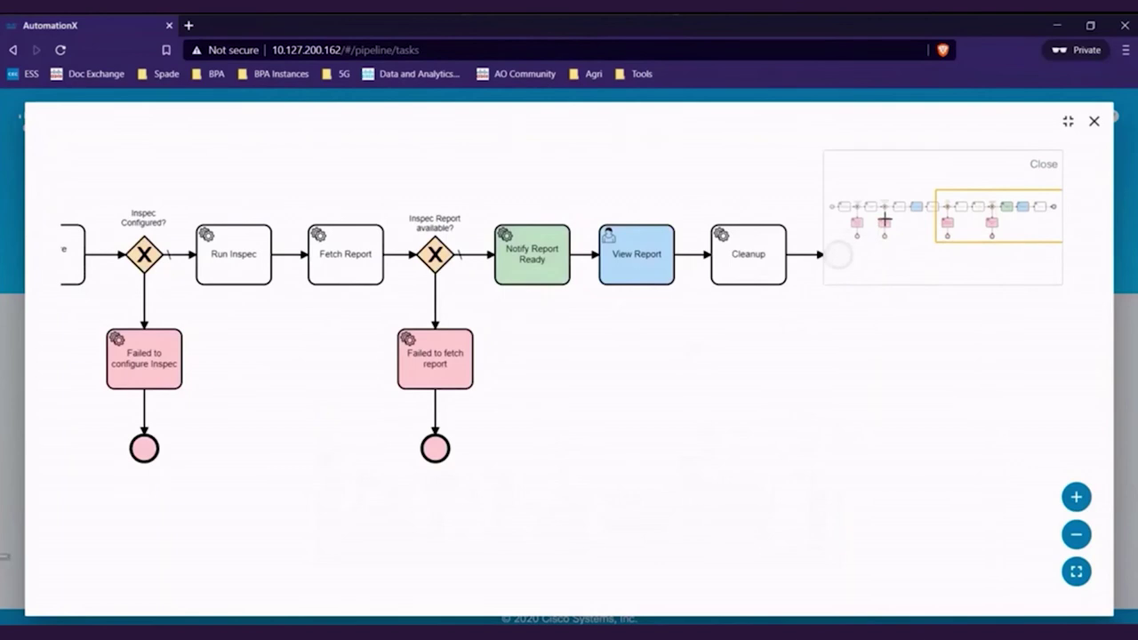
{"action": "left_click", "coordinate": [1094, 121]}
Submit the Select Device form with the PCI-DSS profile and device cx-os-03.
{"action": "left_click", "coordinate": [1025, 415]}
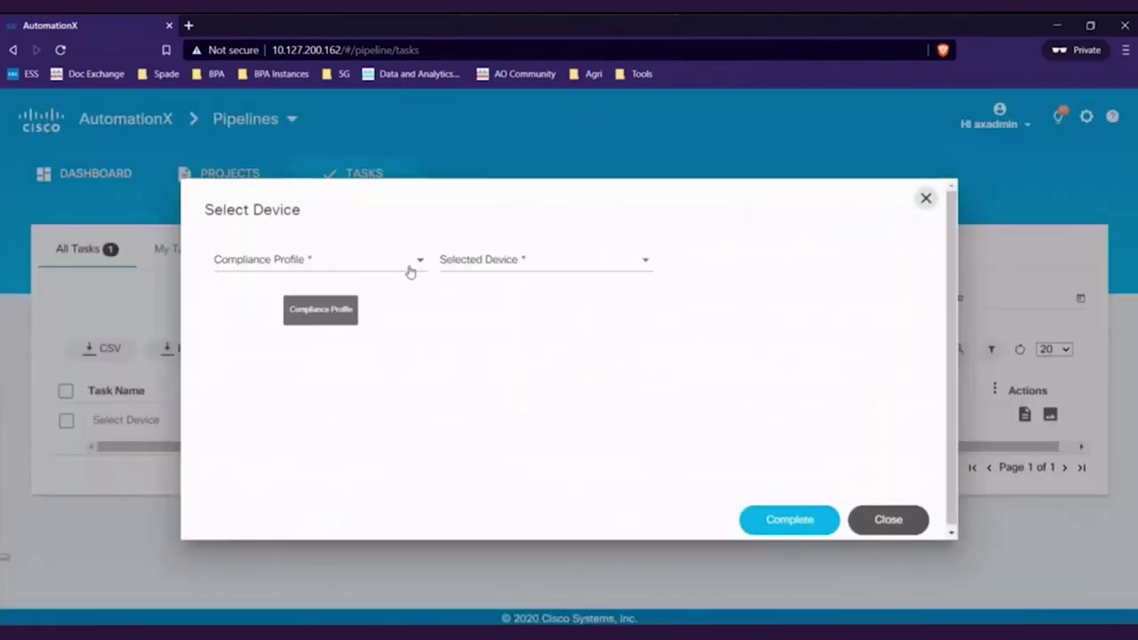
{"action": "left_click", "coordinate": [409, 271]}
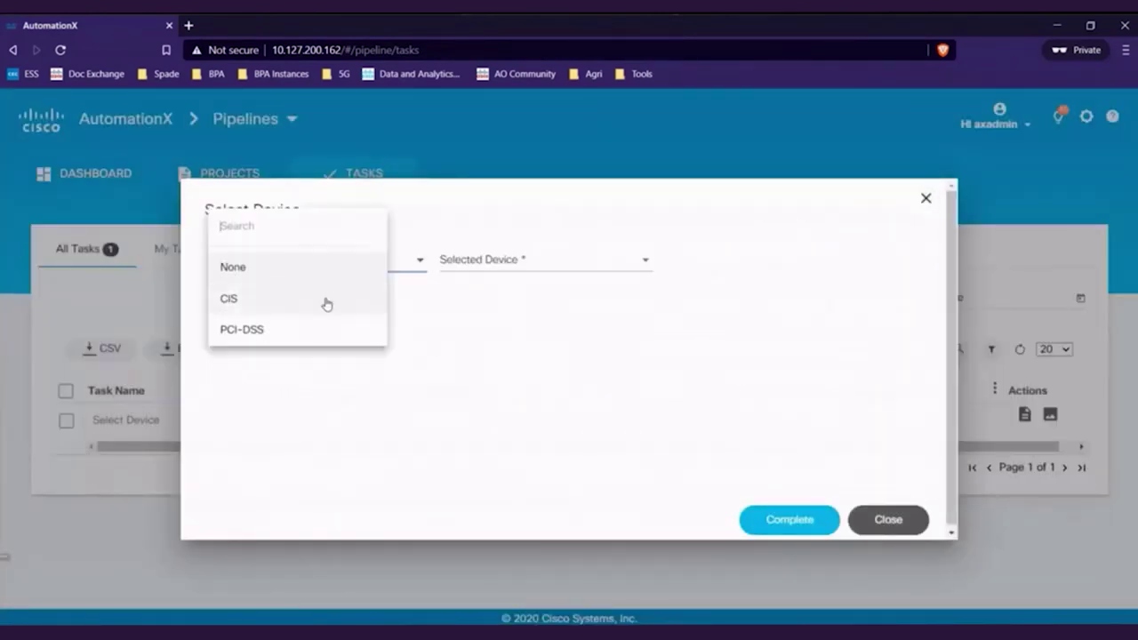
{"action": "left_click", "coordinate": [250, 330]}
{"action": "left_click", "coordinate": [482, 272]}
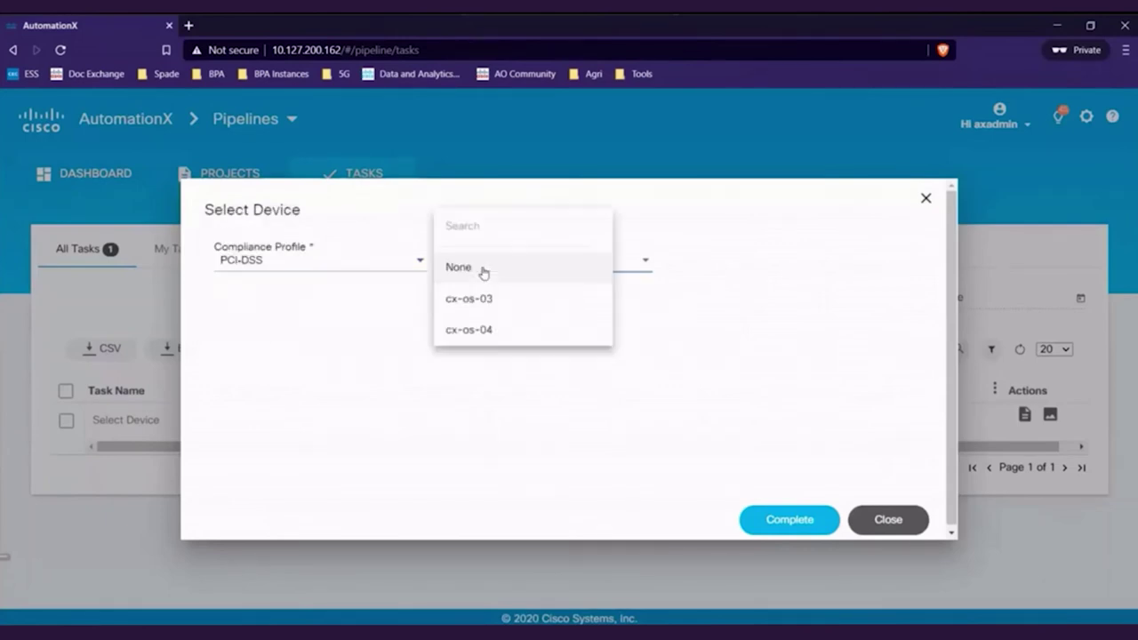
{"action": "left_click", "coordinate": [506, 236]}
{"action": "left_click", "coordinate": [812, 528]}
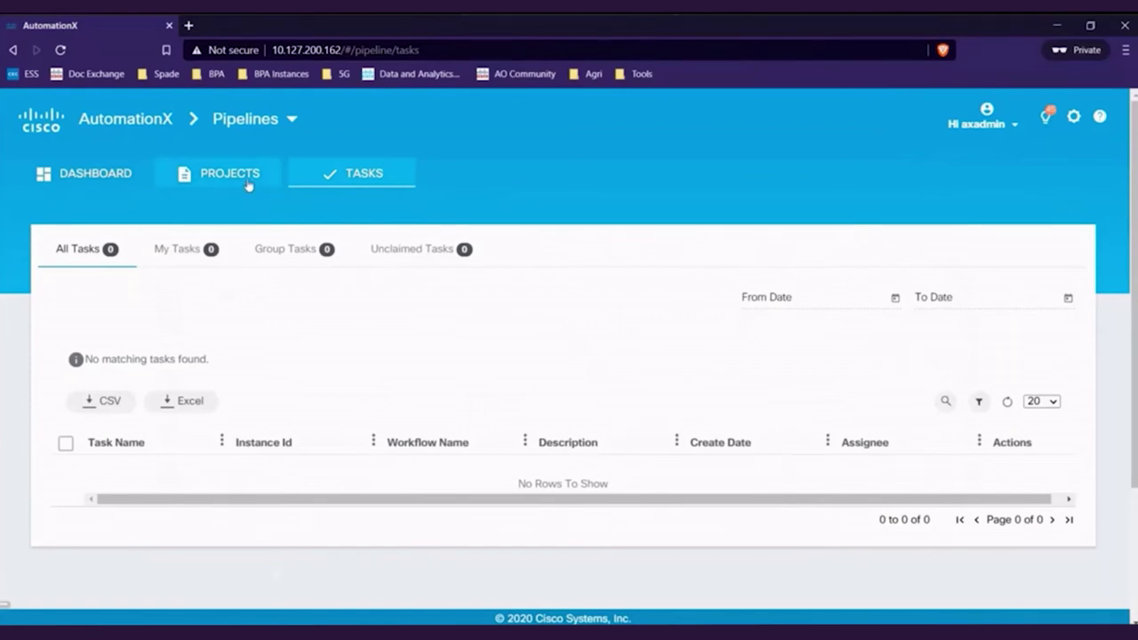
Open the running Check Compliance execution and review the Run Inspec task's script output.
{"action": "left_click", "coordinate": [249, 178]}
{"action": "left_click", "coordinate": [67, 602]}
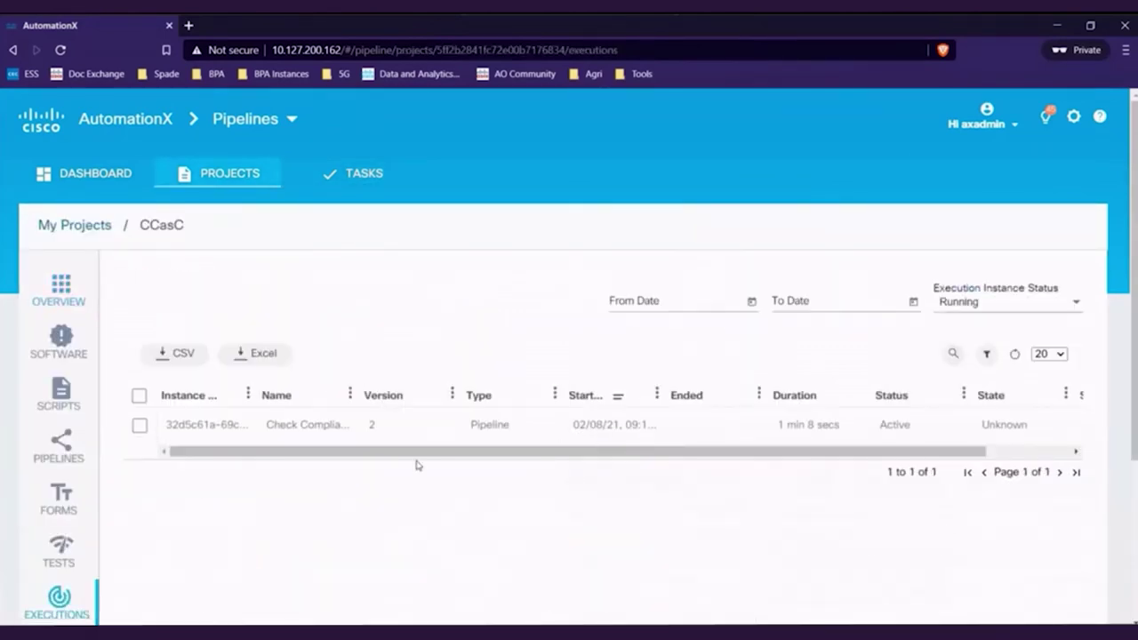
{"action": "left_click", "coordinate": [318, 426]}
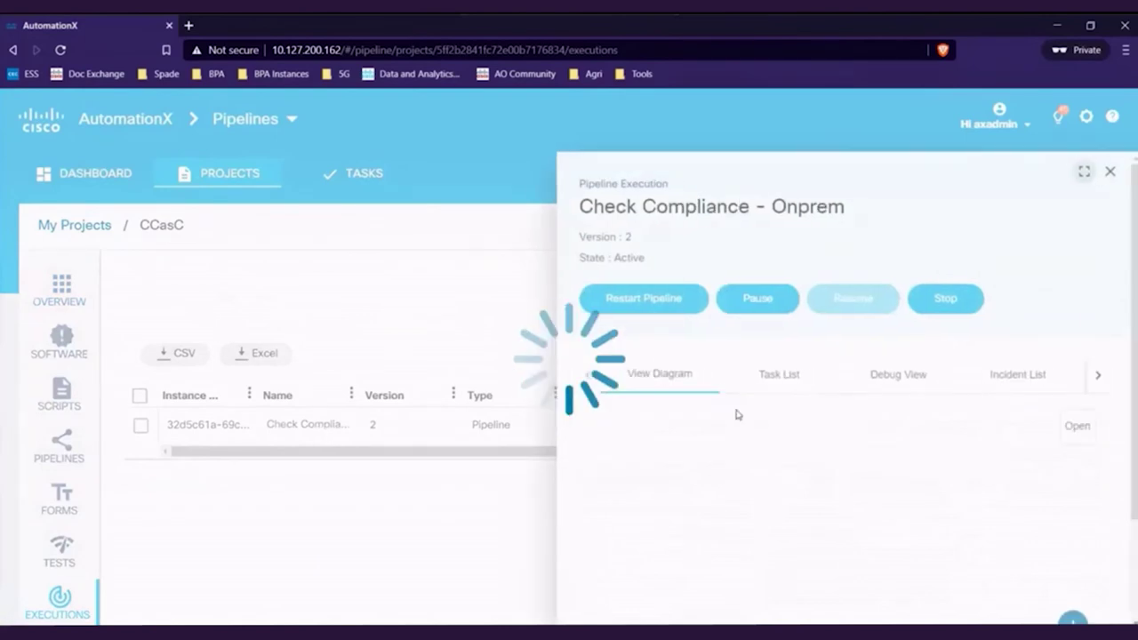
{"action": "left_click_drag", "start_coordinate": [711, 480], "coordinate": [828, 481]}
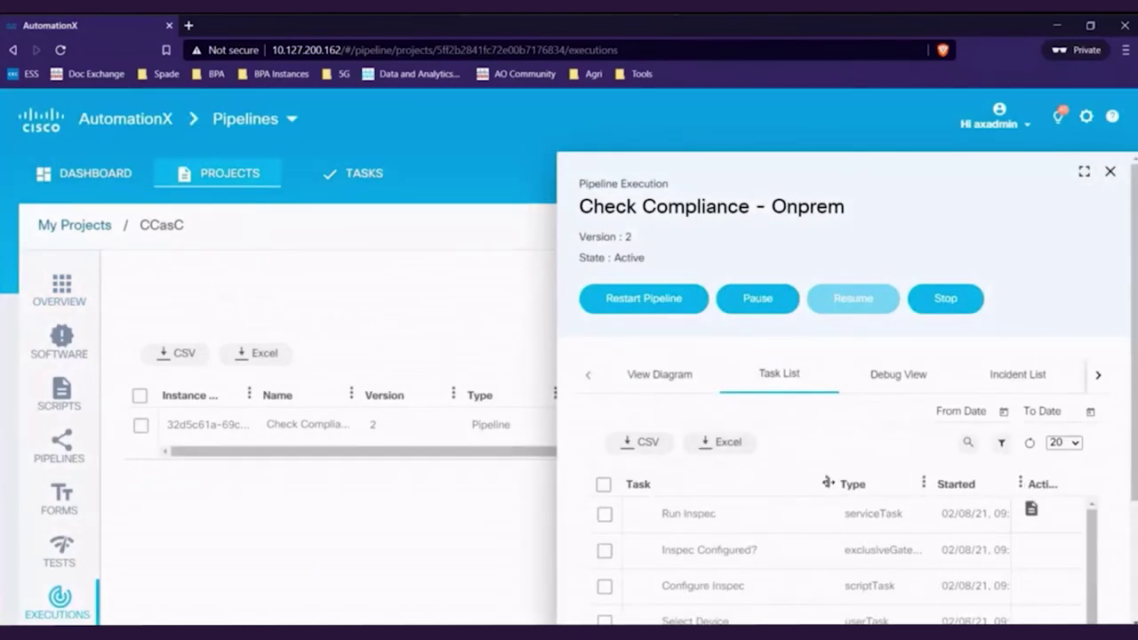
{"action": "left_click", "coordinate": [1031, 510]}
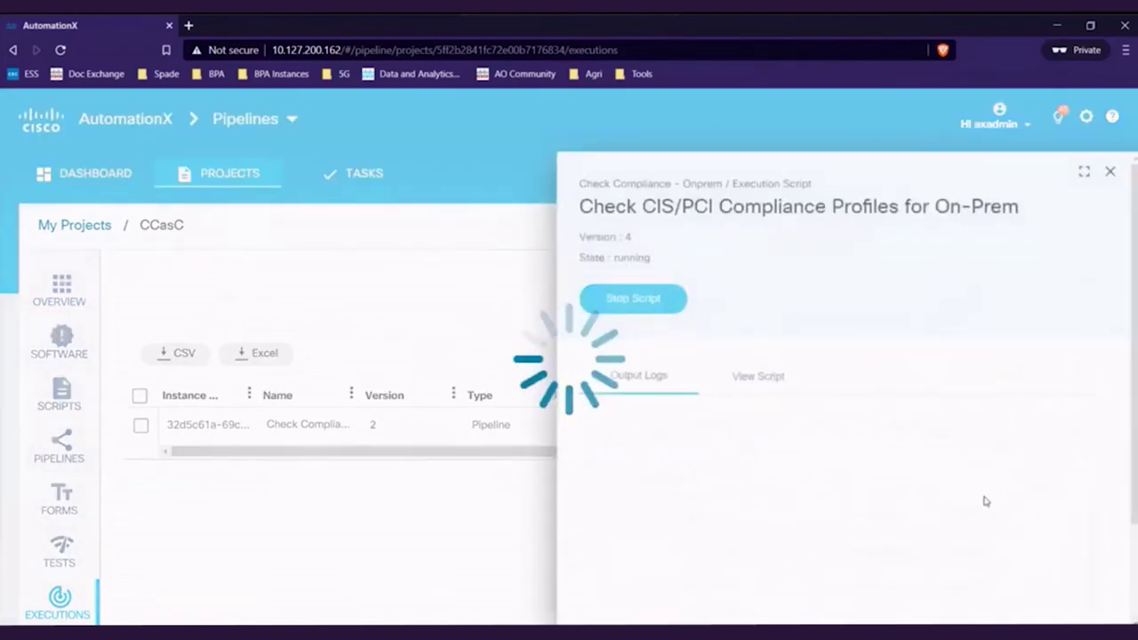
{"action": "scroll", "coordinate": [831, 506], "scroll_direction": "down", "scroll_amount": 5}
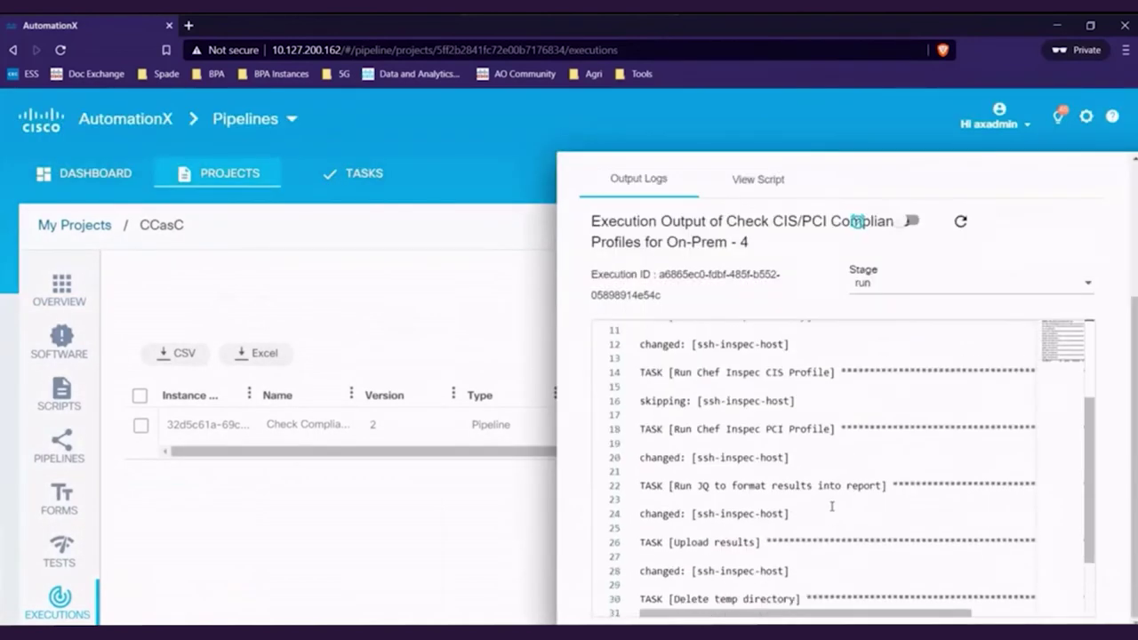
{"action": "scroll", "coordinate": [831, 506], "scroll_direction": "down", "scroll_amount": 3}
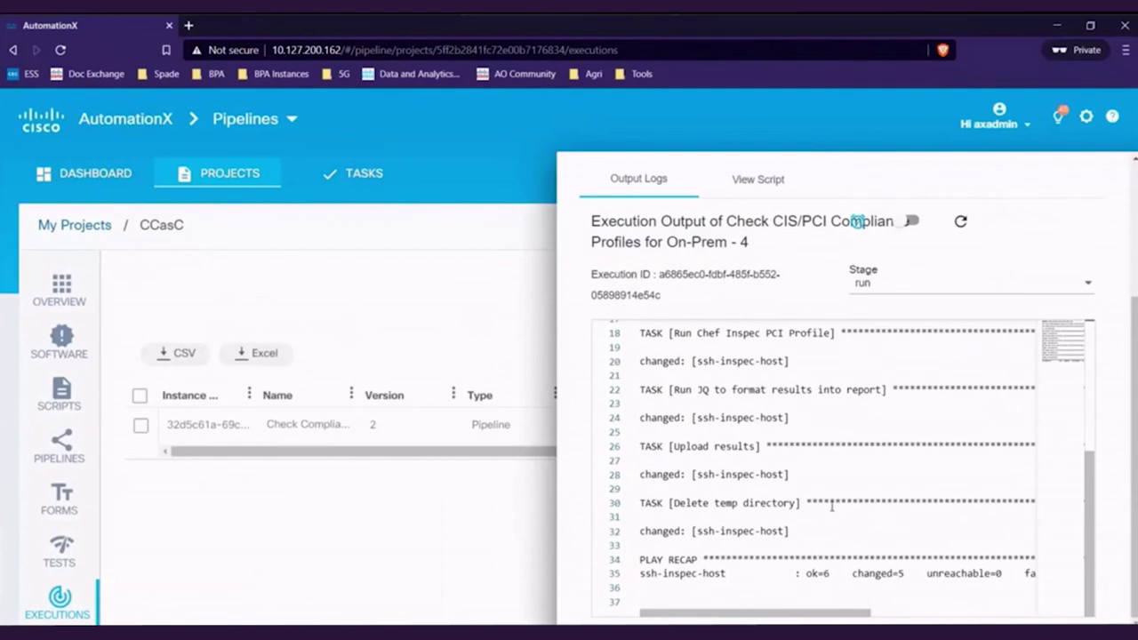
{"action": "scroll", "coordinate": [800, 506], "scroll_direction": "up", "scroll_amount": 5}
{"action": "left_click", "coordinate": [1023, 132]}
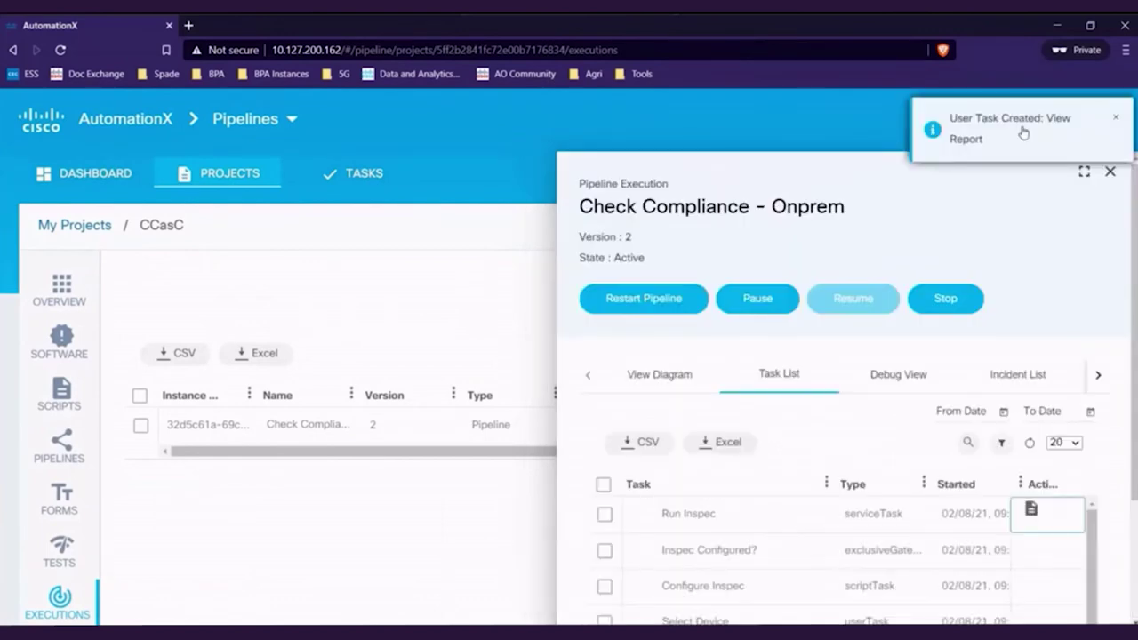
Refresh the execution's task list and open the View Report task's PCI-DSS results.
{"action": "left_click", "coordinate": [1113, 119]}
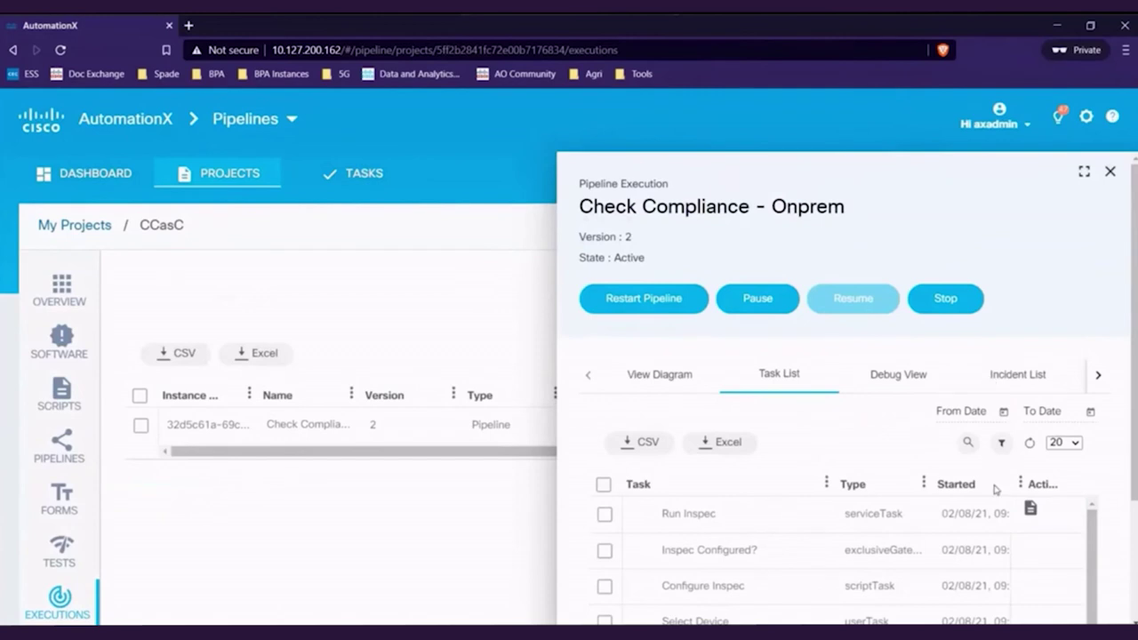
{"action": "left_click", "coordinate": [1029, 444]}
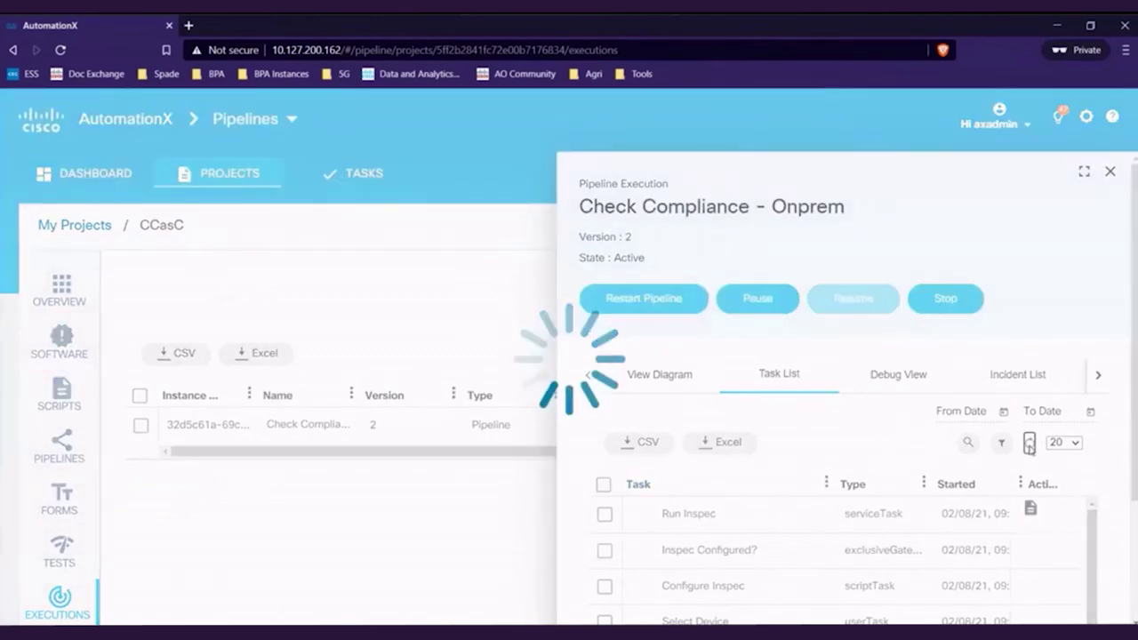
{"action": "left_click", "coordinate": [1030, 509]}
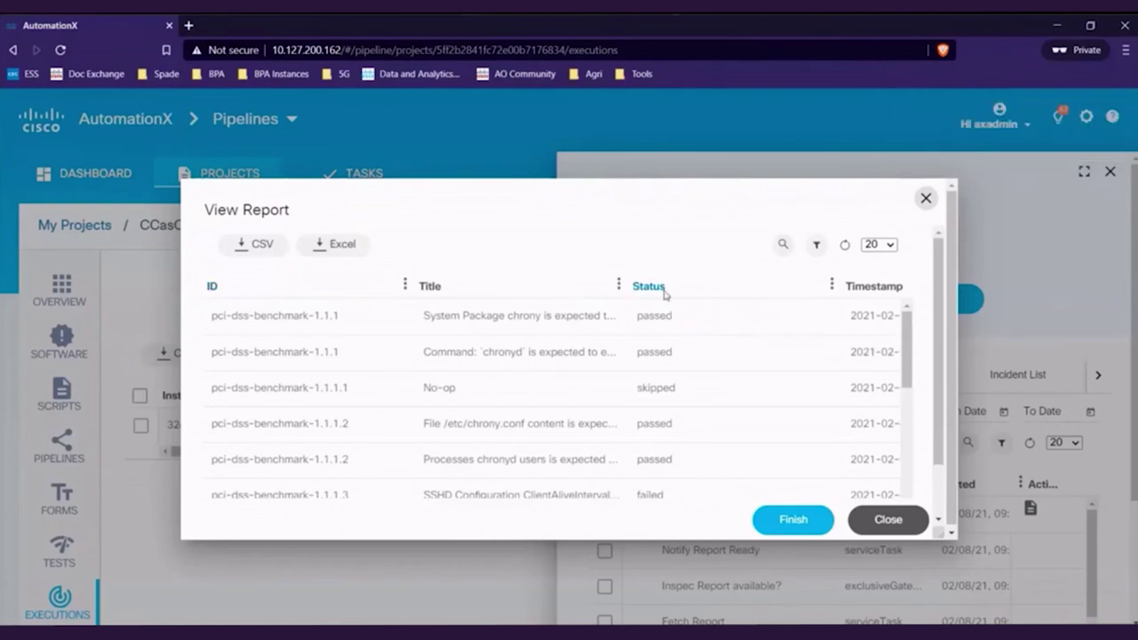
Filter the report's Status column by 'fail', then 'skip', then clear the filter.
{"action": "left_click", "coordinate": [817, 249]}
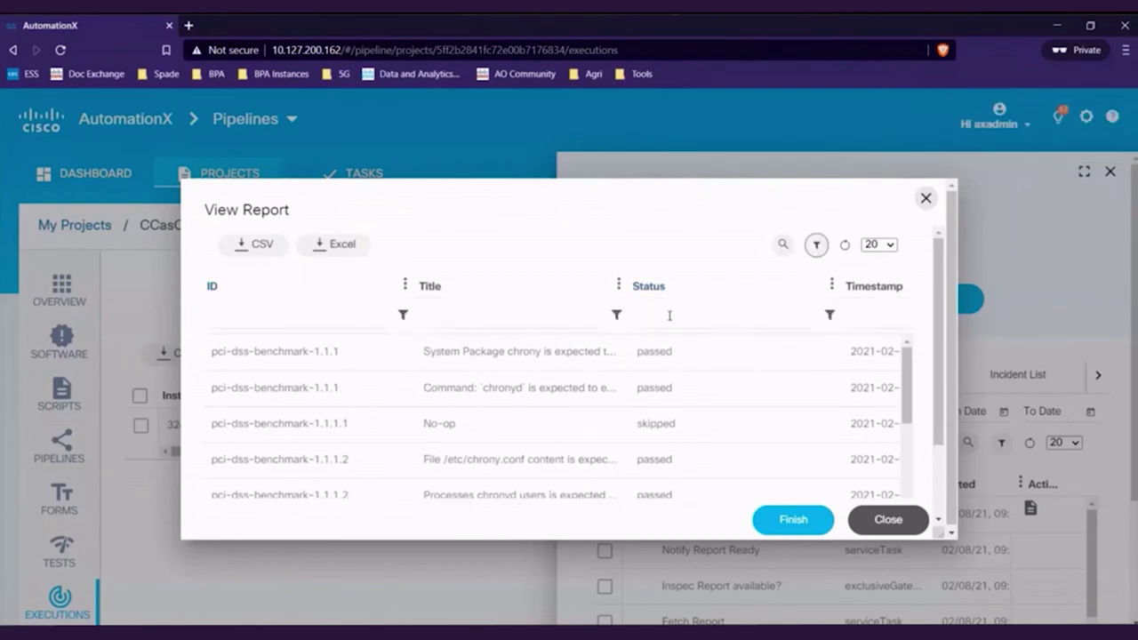
{"action": "left_click", "coordinate": [661, 317]}
{"action": "type", "text": "fail"}
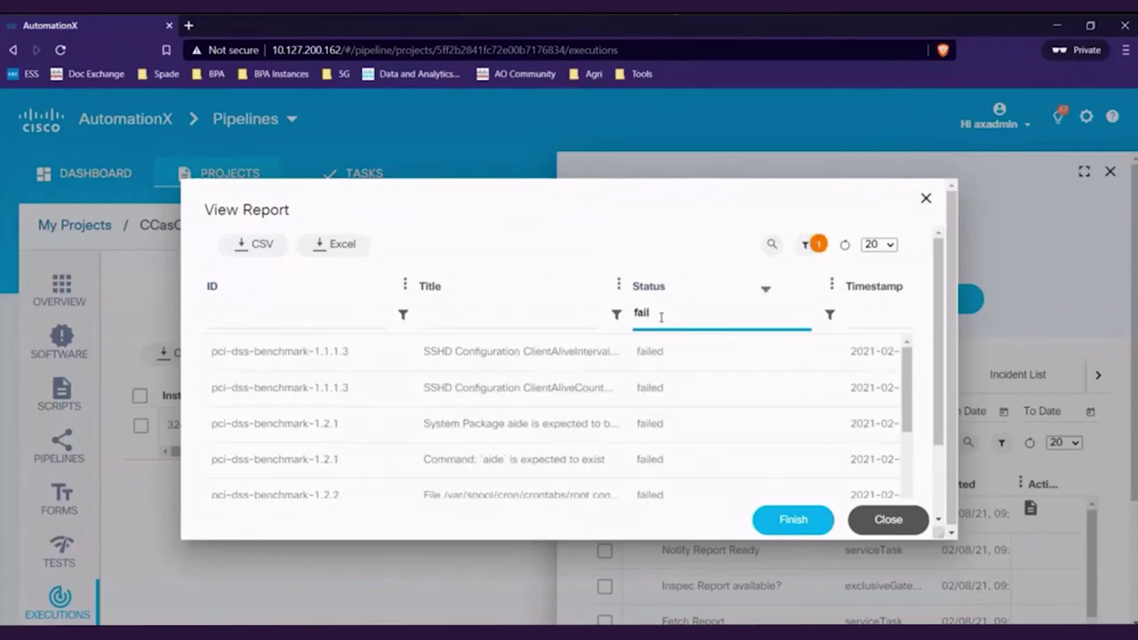
{"action": "key", "text": "BackSpace"}
{"action": "key", "text": "BackSpace"}
{"action": "key", "text": "BackSpace"}
{"action": "key", "text": "BackSpace"}
{"action": "type", "text": "skip"}
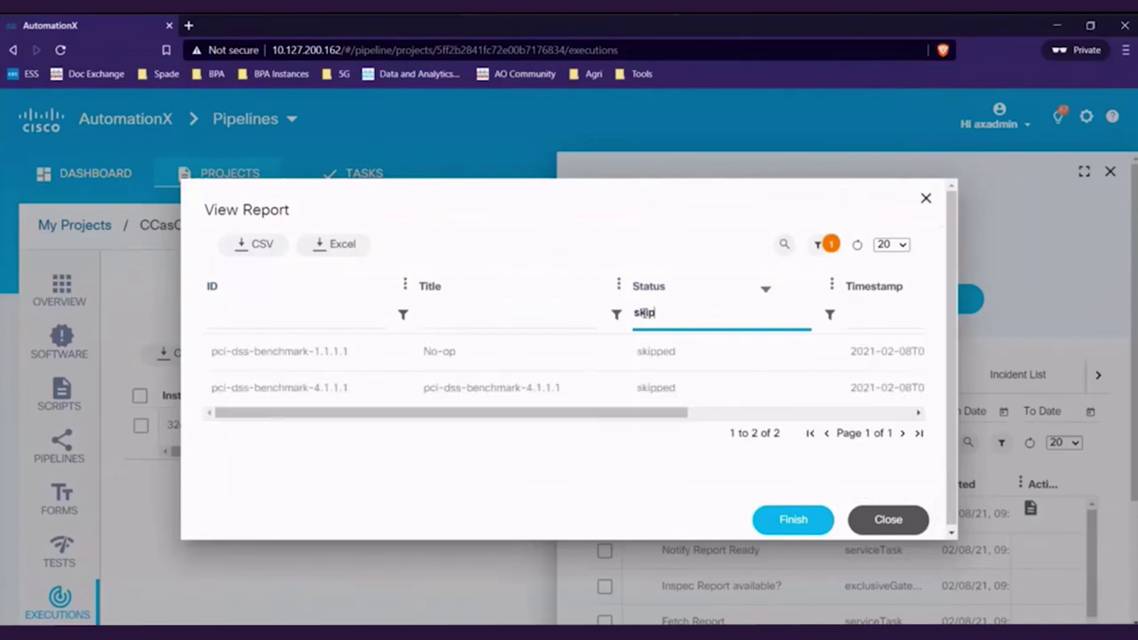
{"action": "double_click", "coordinate": [643, 312]}
{"action": "key", "text": "BackSpace"}
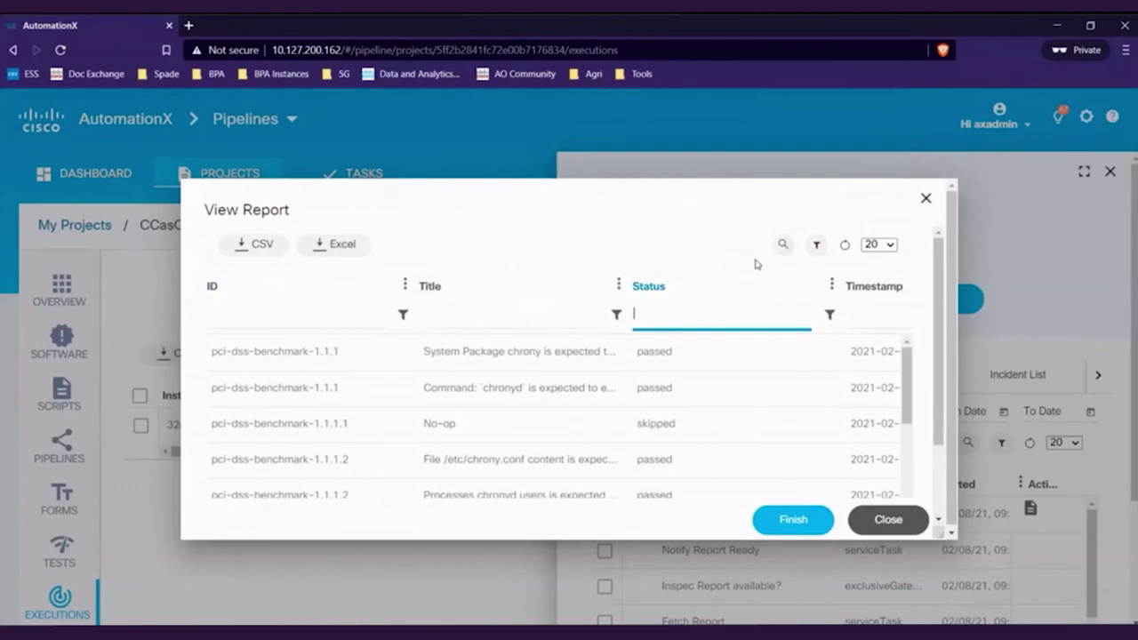
Export the unfiltered report as an Excel file and widen its Title column.
{"action": "left_click", "coordinate": [817, 249]}
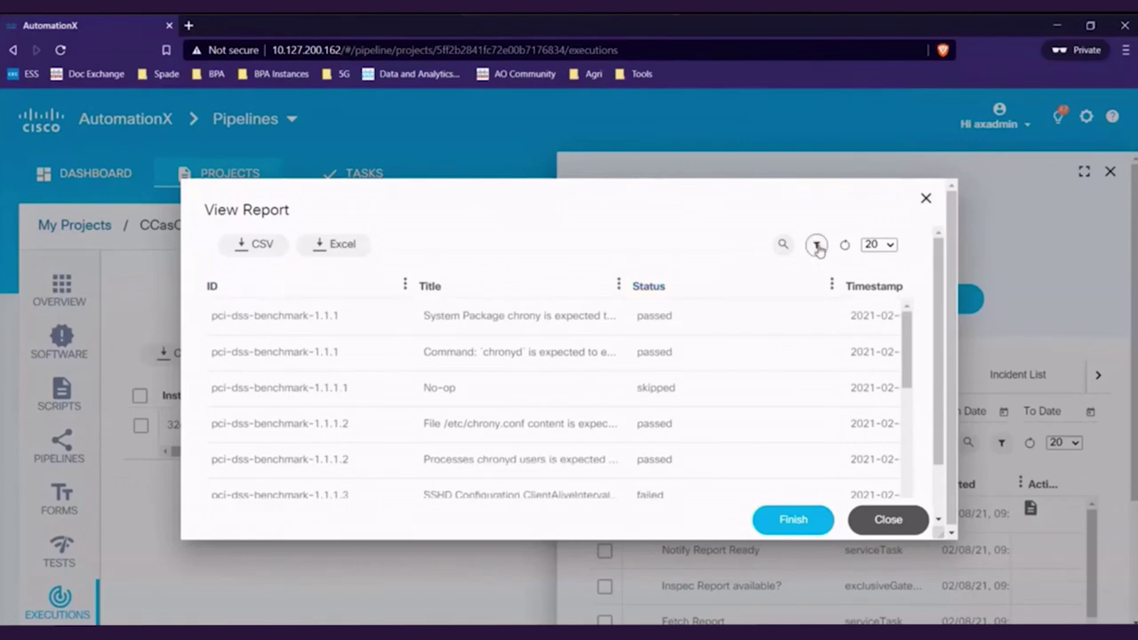
{"action": "left_click", "coordinate": [333, 254]}
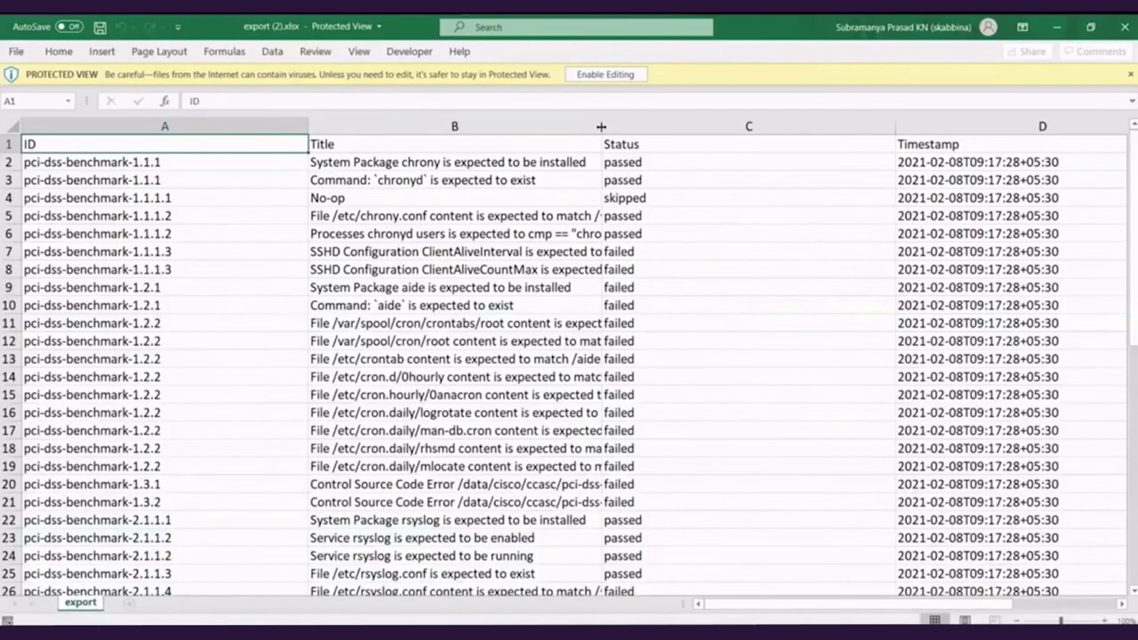
{"action": "left_click_drag", "start_coordinate": [599, 126], "coordinate": [875, 132]}
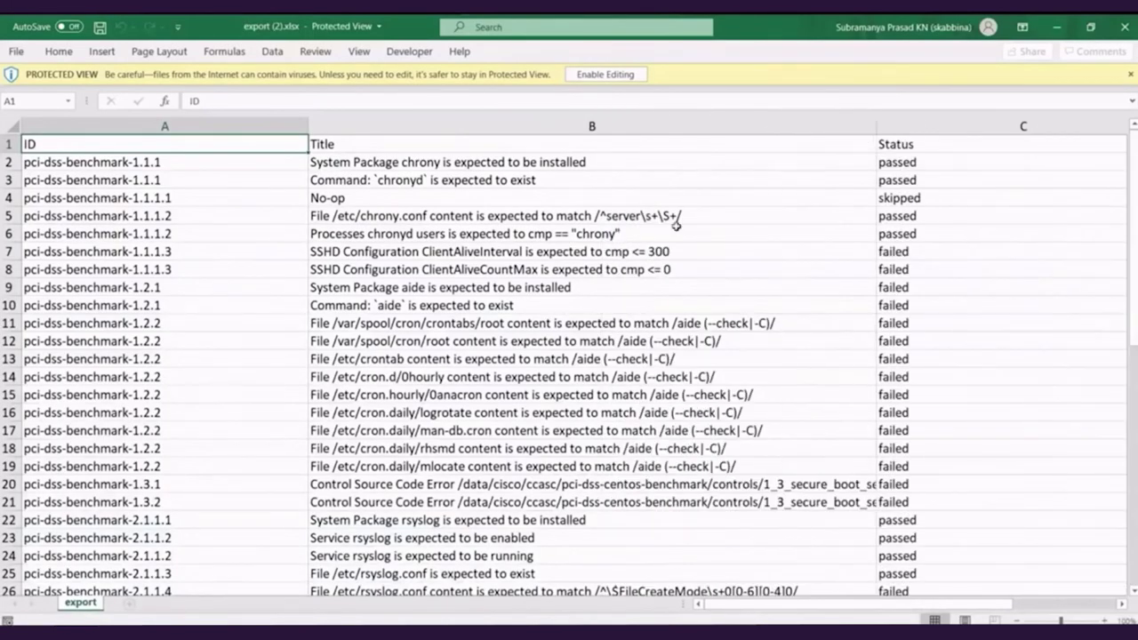
Read the full check titles in cells B5, B7, B13 and B17 of export (2).xlsx.
{"action": "left_click", "coordinate": [551, 215]}
{"action": "left_click", "coordinate": [569, 251]}
{"action": "left_click", "coordinate": [586, 359]}
{"action": "left_click", "coordinate": [601, 430]}
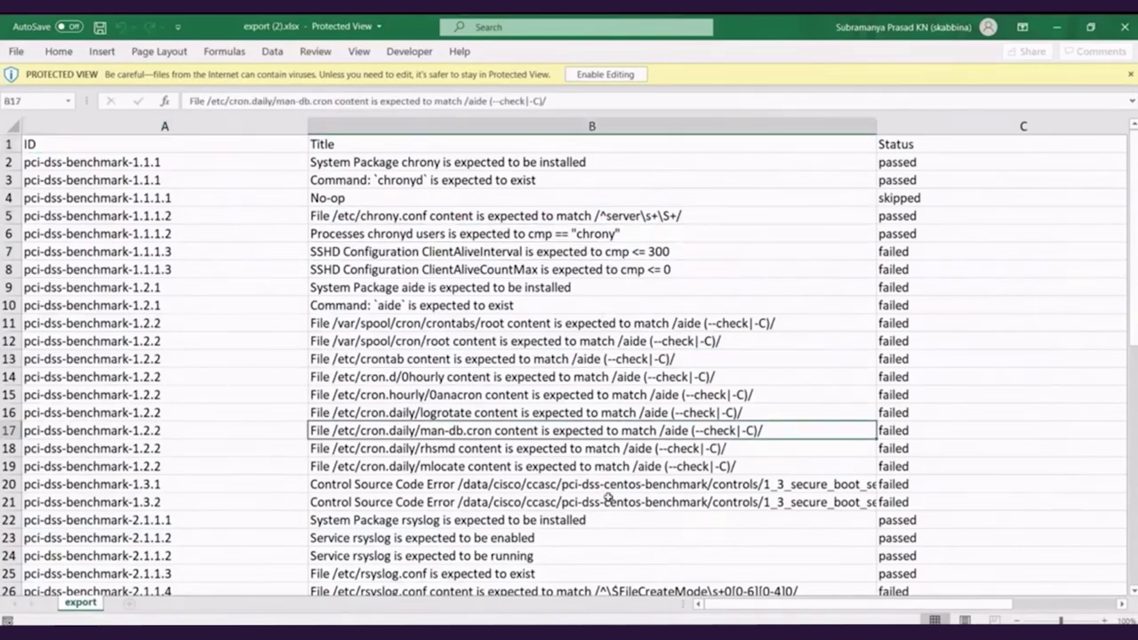